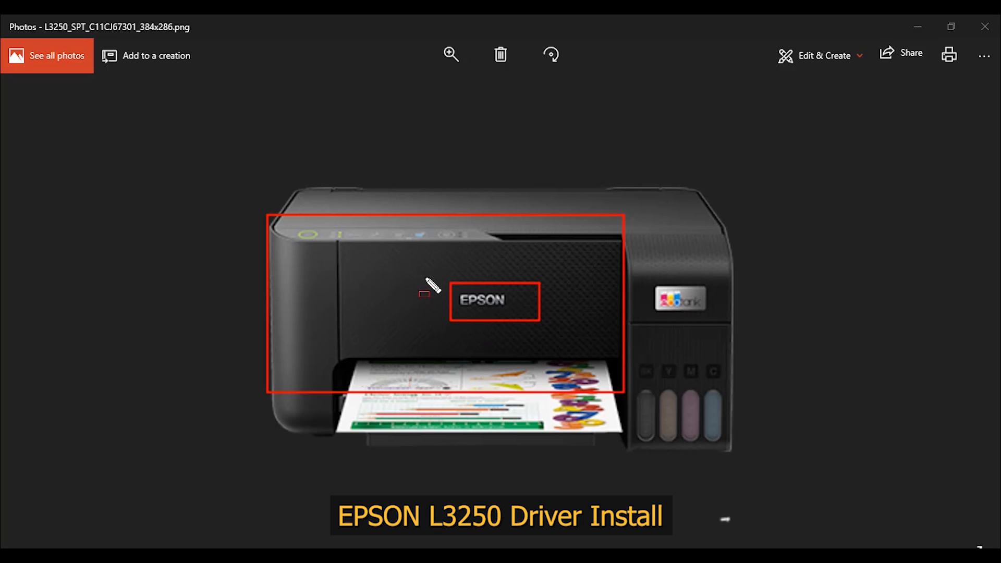
mouse_move(423, 276)
left_mouse_down()
mouse_move(489, 335)
mouse_move(560, 330)
left_mouse_up()
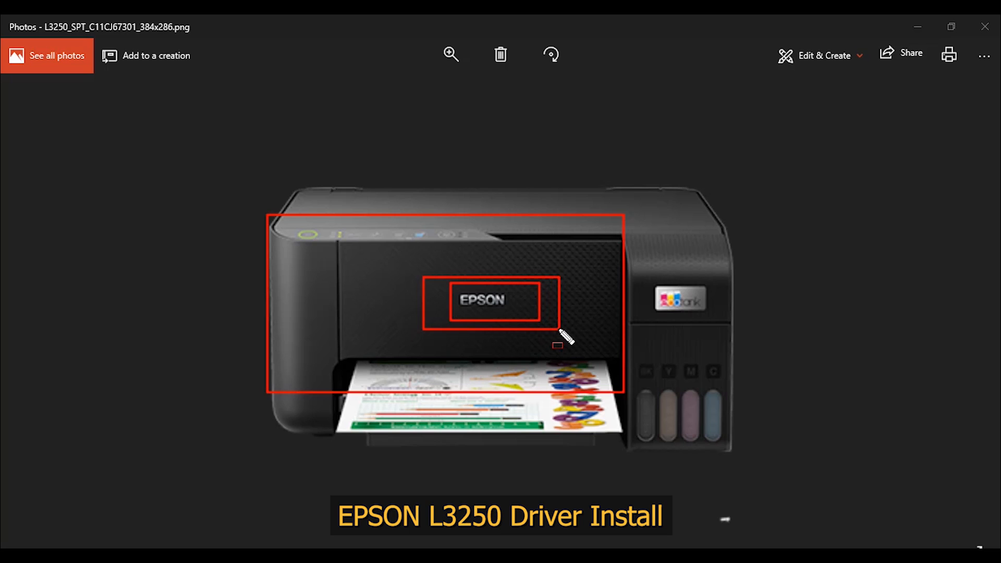
key("e")
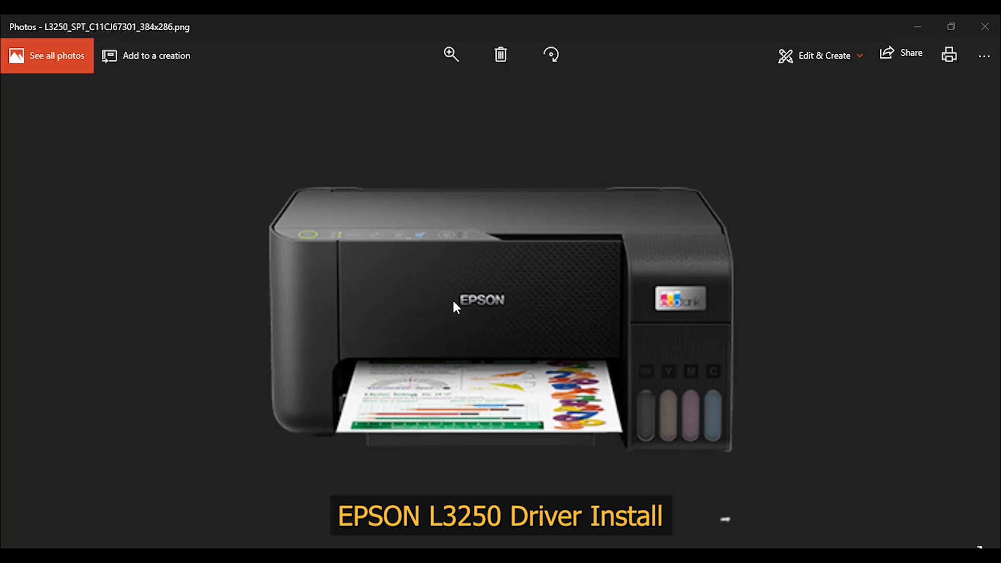
mouse_move(287, 219)
left_mouse_down()
mouse_move(358, 239)
mouse_move(335, 240)
mouse_move(478, 249)
left_mouse_up()
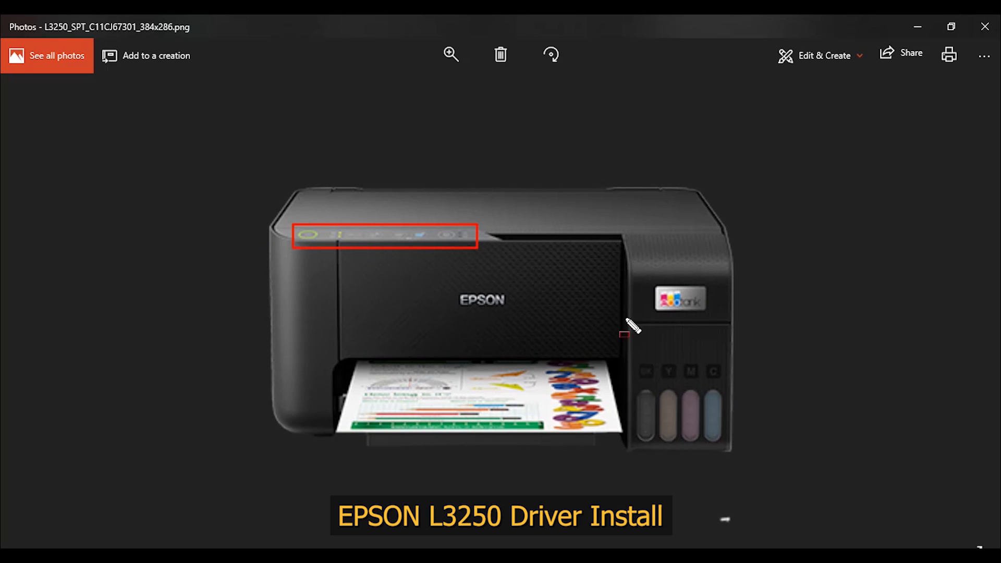
mouse_move(650, 279)
left_mouse_down()
mouse_move(716, 326)
mouse_move(715, 317)
left_mouse_up()
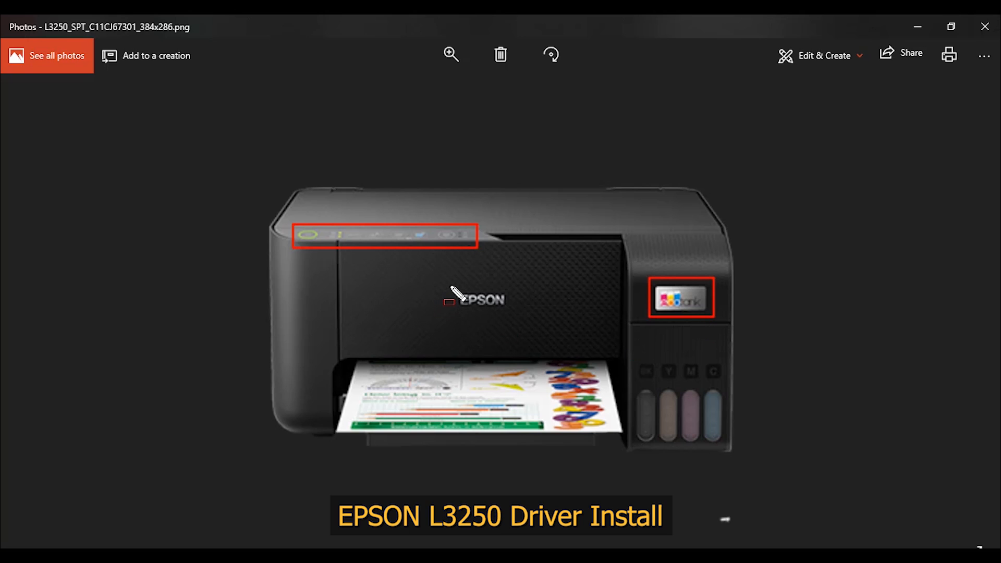
left_click_drag(449, 285, 529, 327)
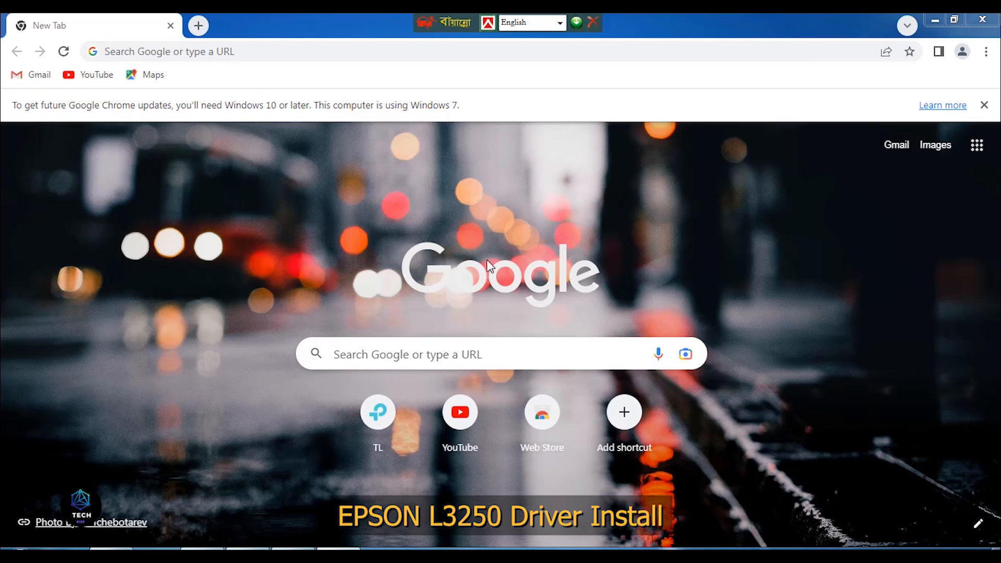
- Open Devices and Printers and check the entry for the connected L3250 Series device
key("super")
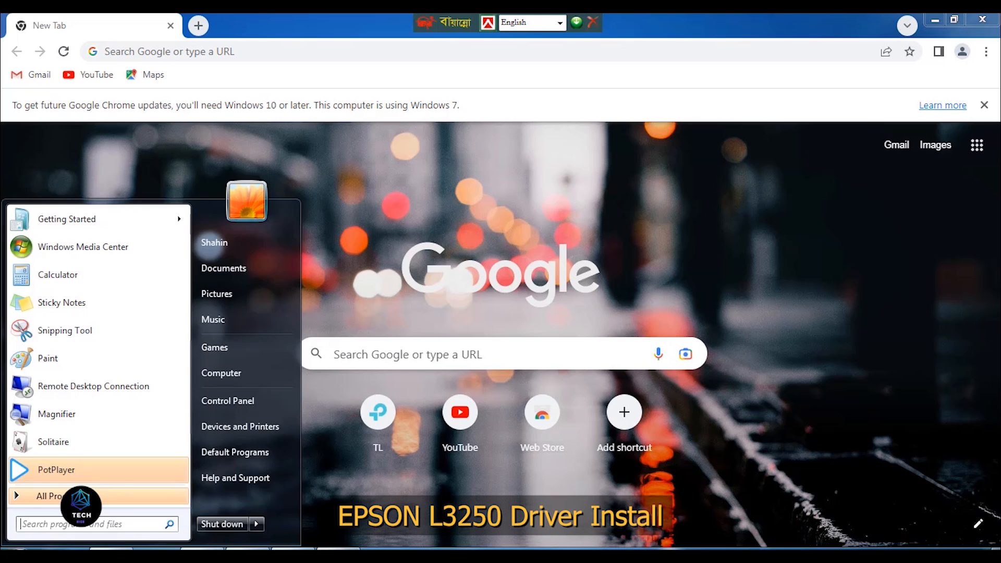
left_click(251, 428)
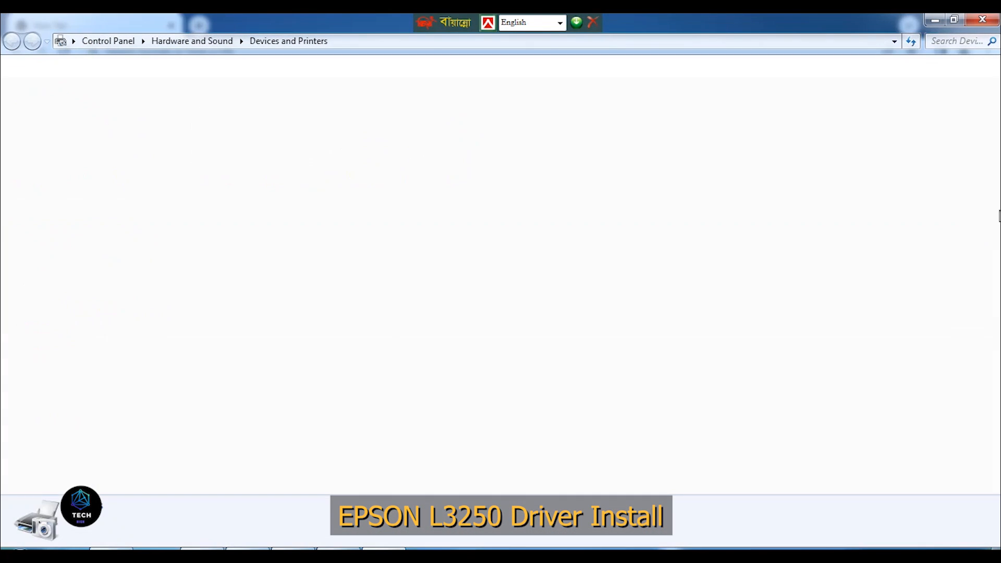
left_click_drag(162, 423, 4, 420)
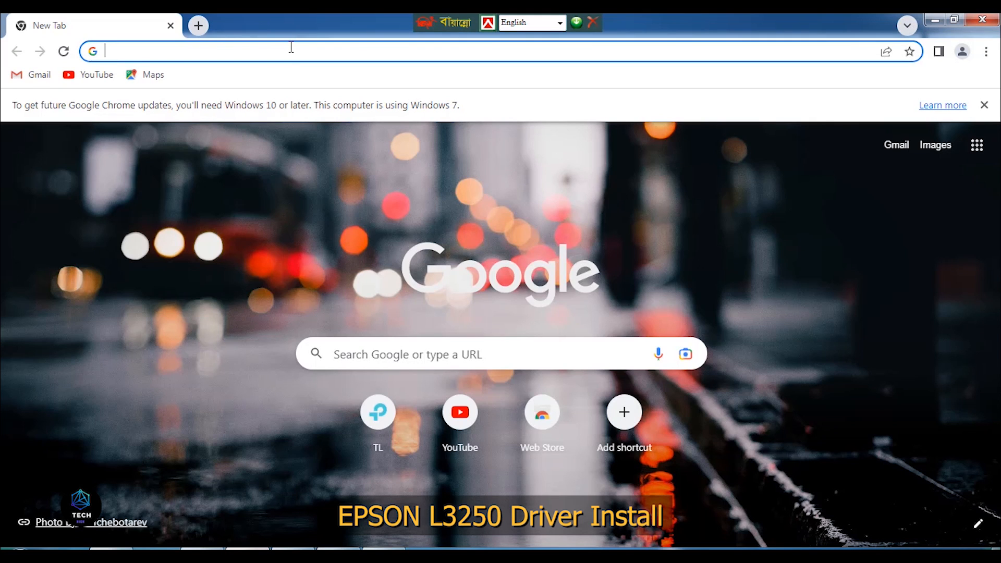
- Search the web for "epson l3250 driver" and open the epson.co.in support page for the Epson L3250
left_click(291, 47)
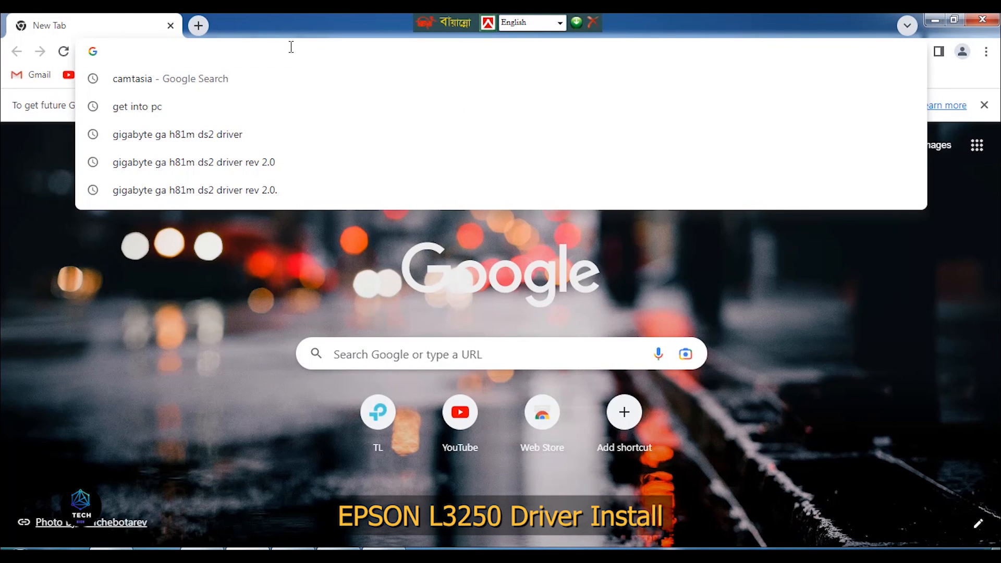
type("epso")
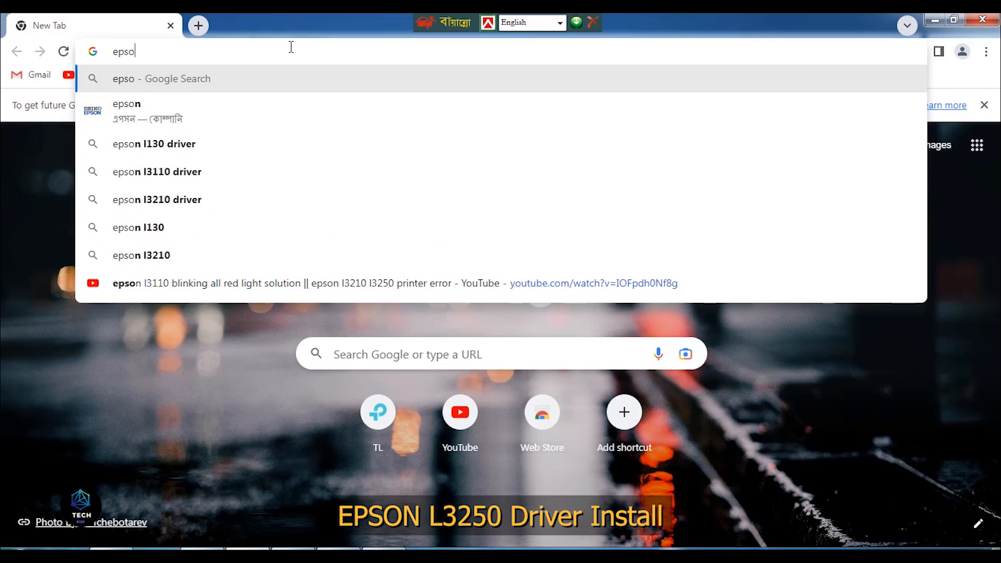
type("n l3")
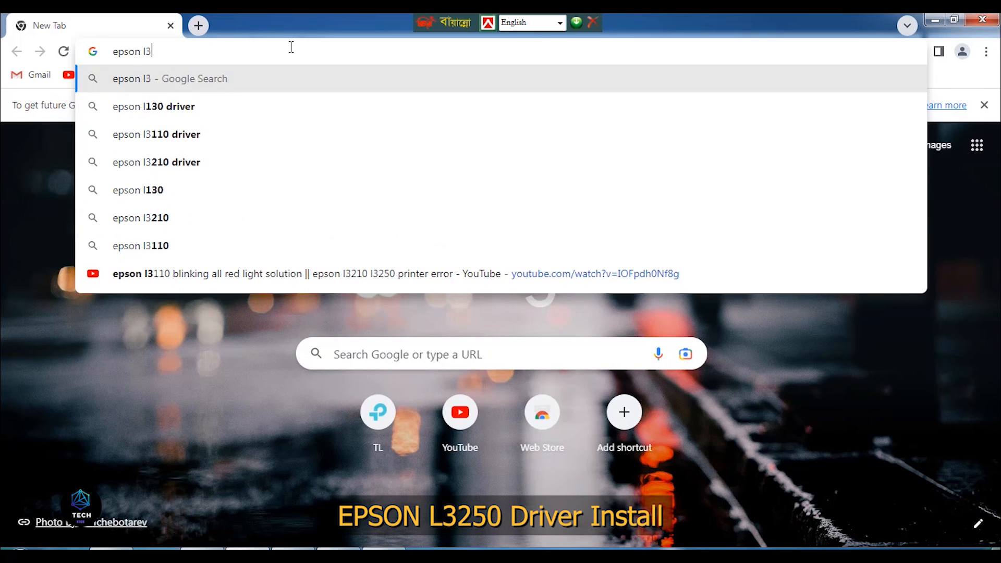
type("250")
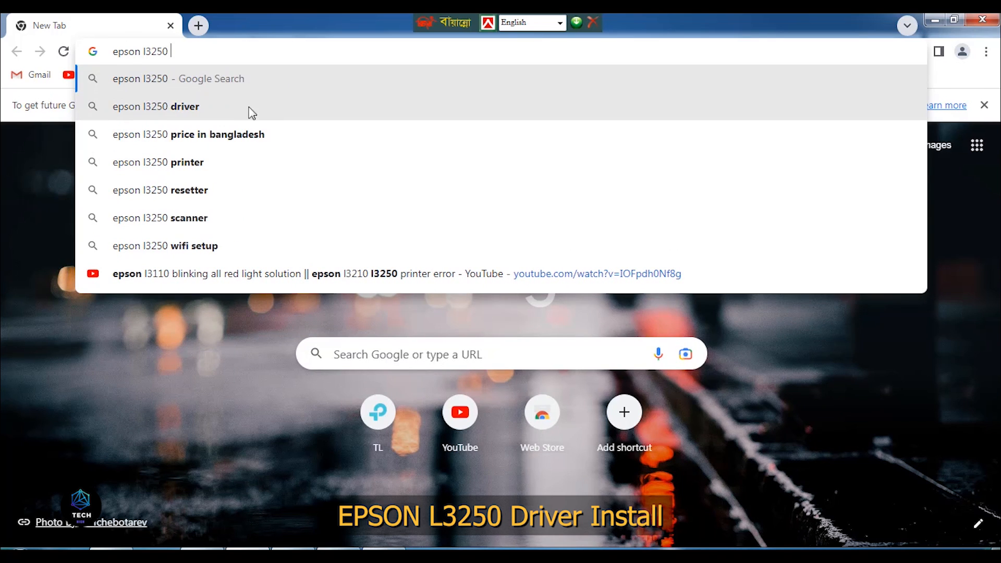
left_click(222, 110)
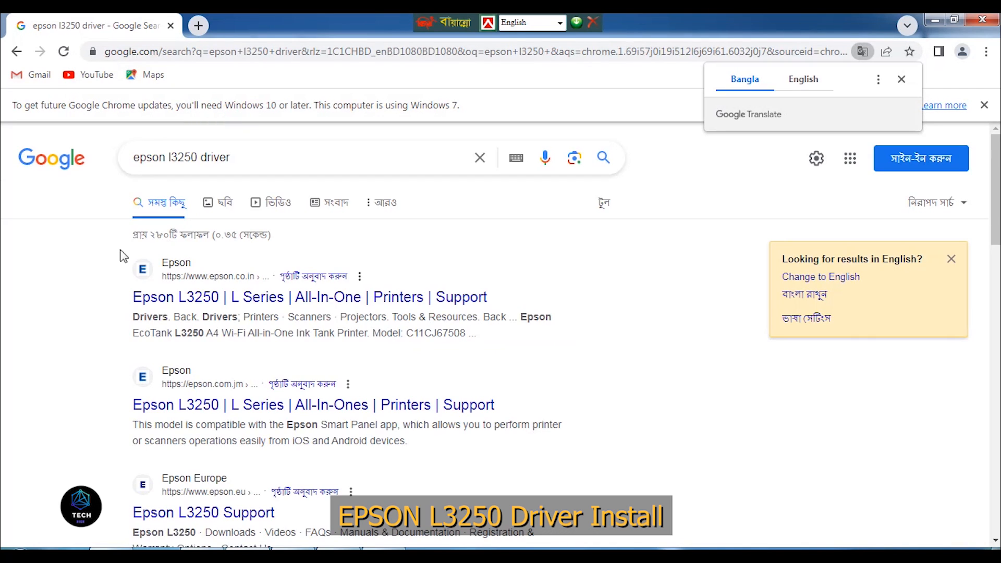
left_click(279, 293)
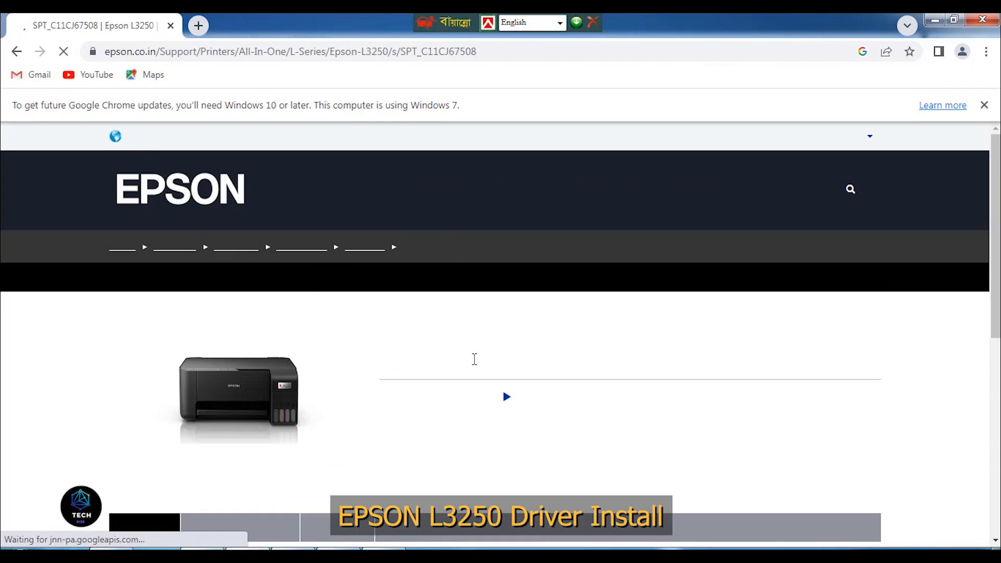
- Set the operating system for the Epson L3250 downloads to Windows 7 64-bit and apply it
scroll(519, 341, "down", 4)
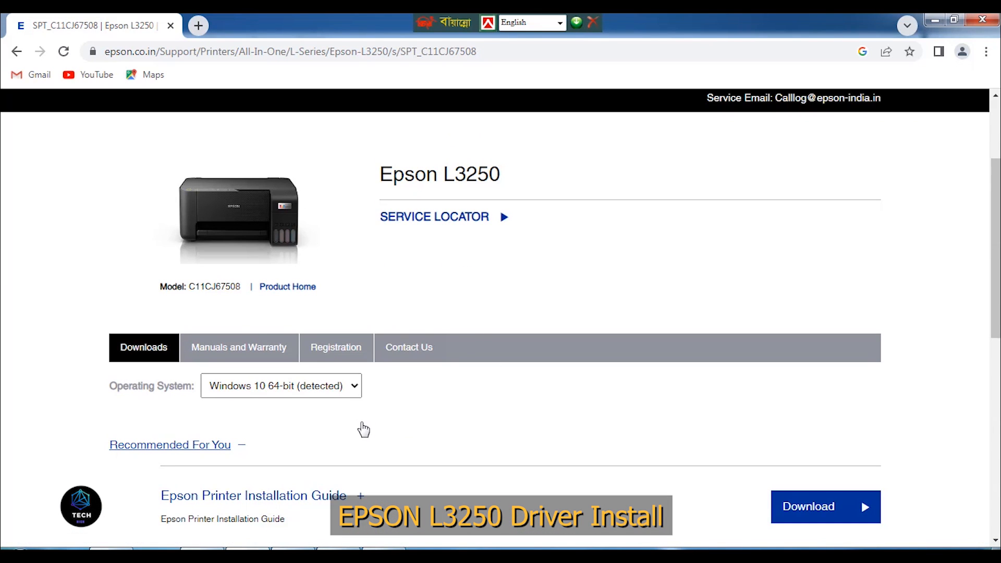
left_click(332, 386)
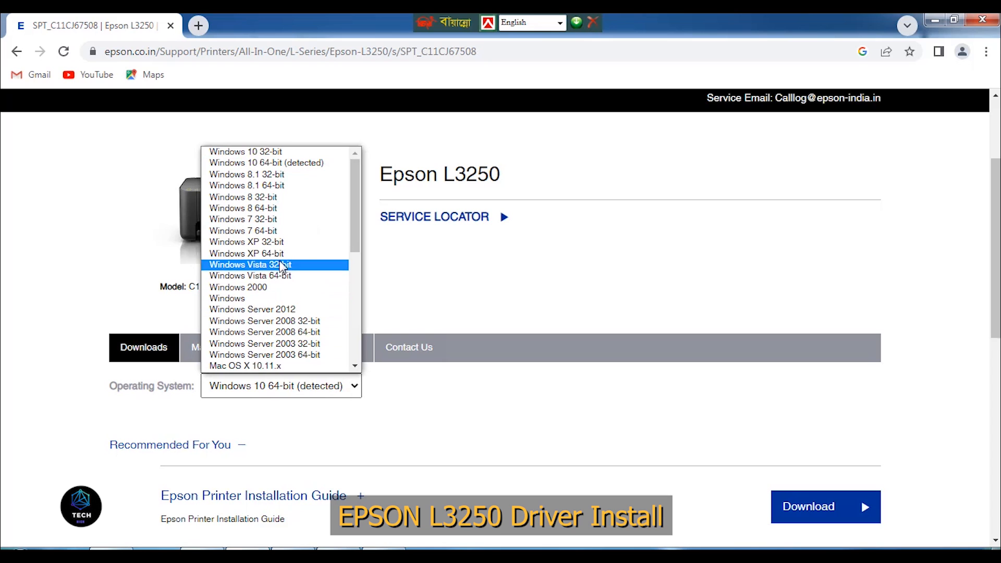
left_click(300, 232)
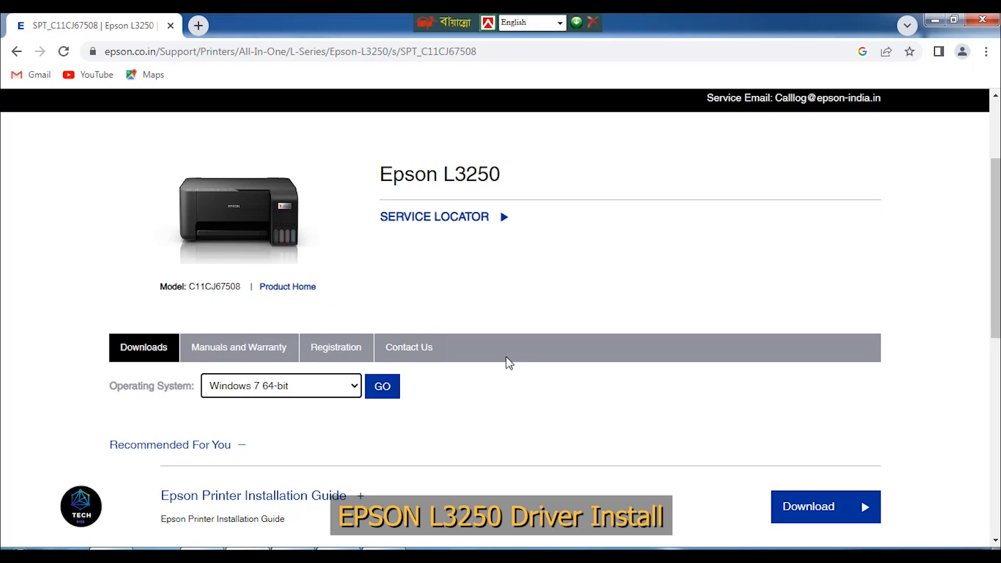
left_click(383, 386)
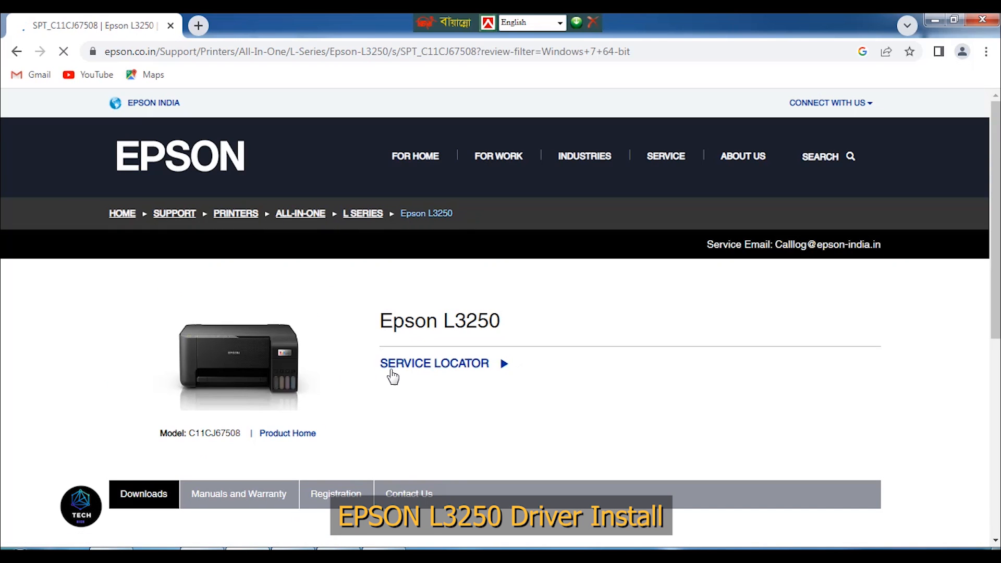
- Expand the Drivers section and download L3250_Series_Win_x64_PrinterDriver, accepting the software license agreement
scroll(393, 386, "down", 4)
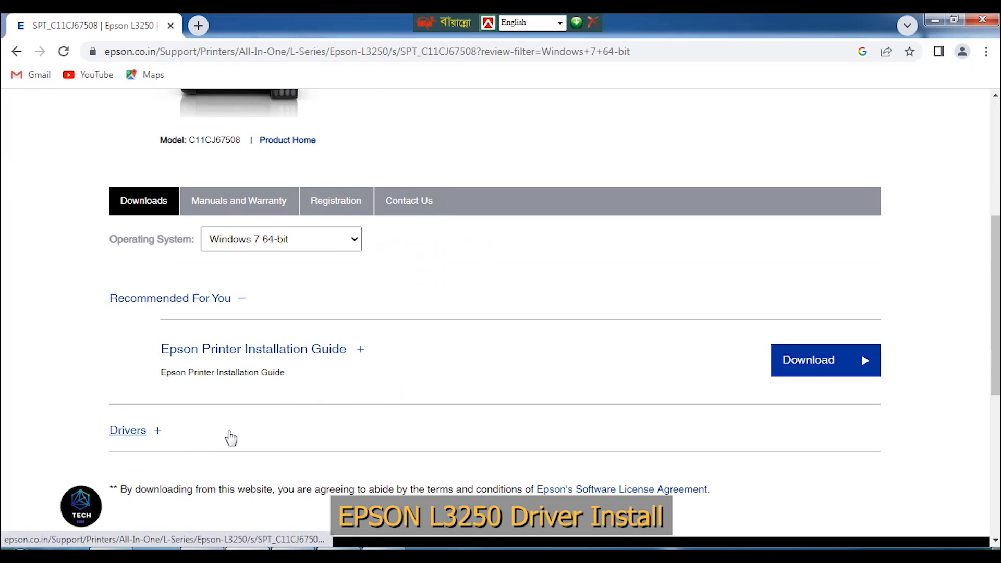
left_click(153, 435)
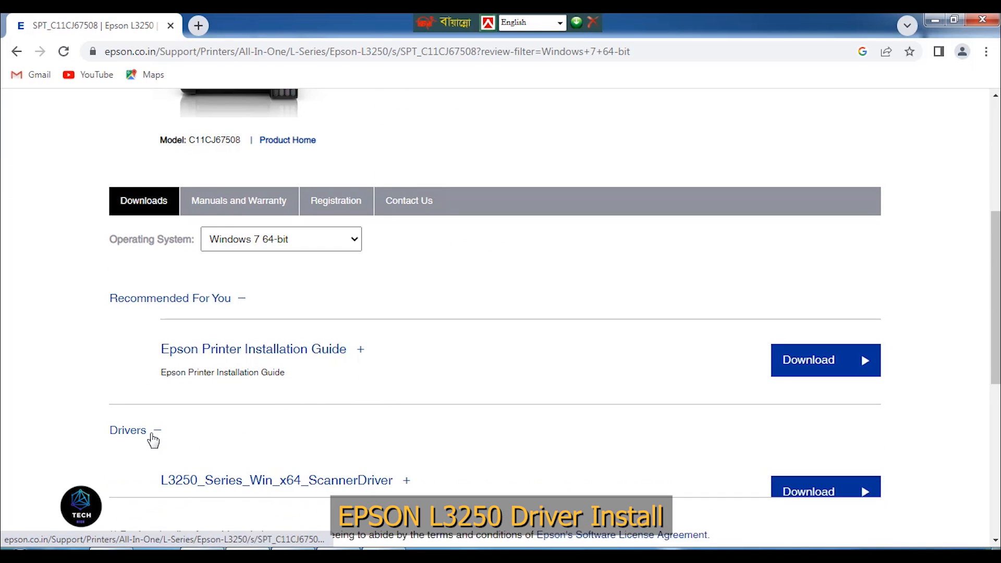
scroll(402, 418, "down", 4)
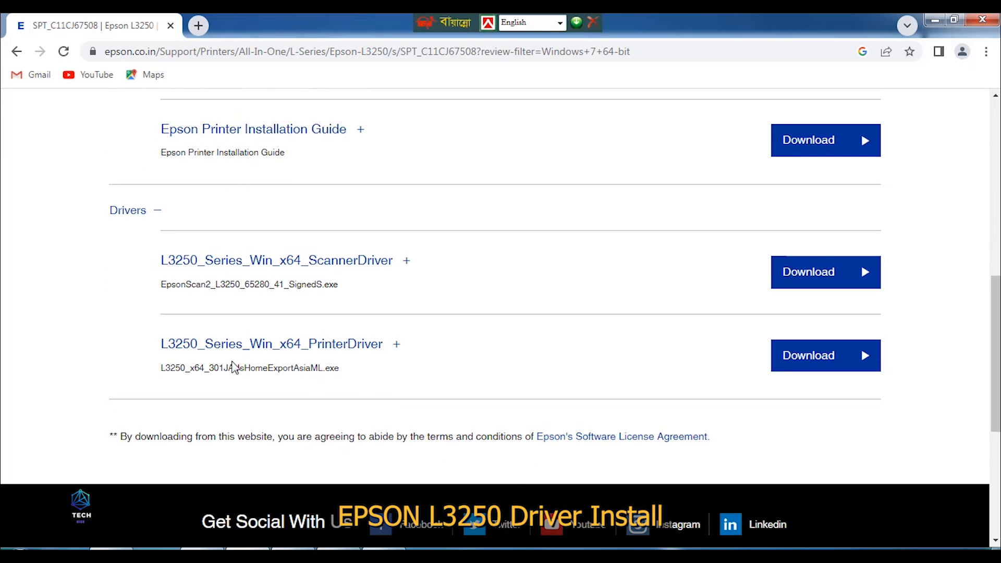
left_click(789, 359)
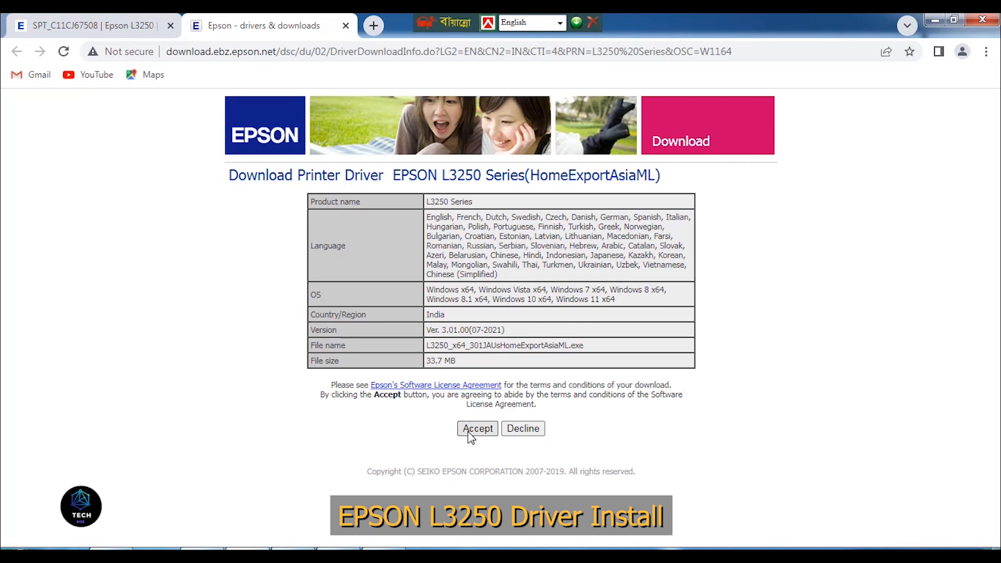
left_click(469, 433)
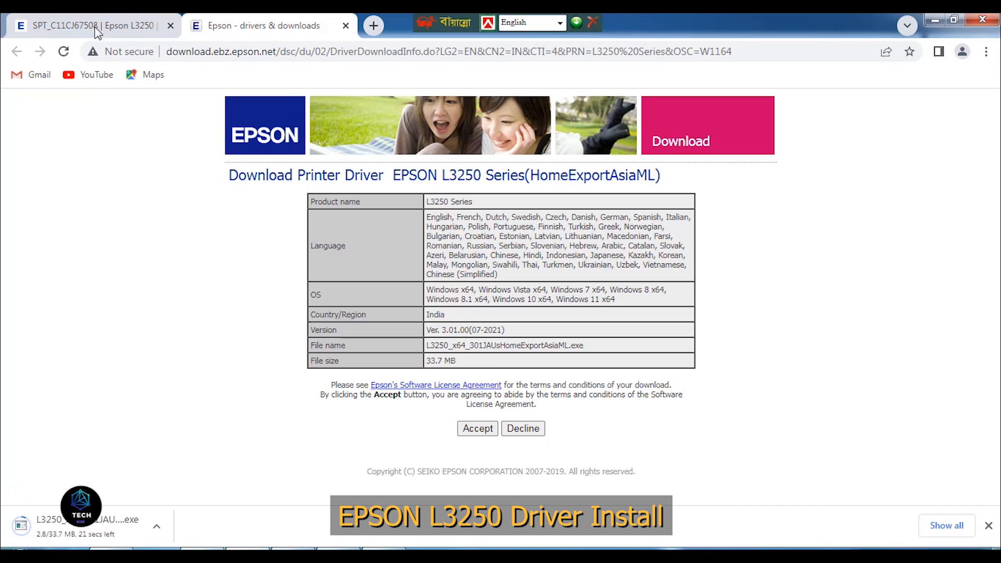
- Return to the L3250 support page and download L3250_Series_Win_x64_ScannerDriver, accepting its license agreement
left_click(96, 27)
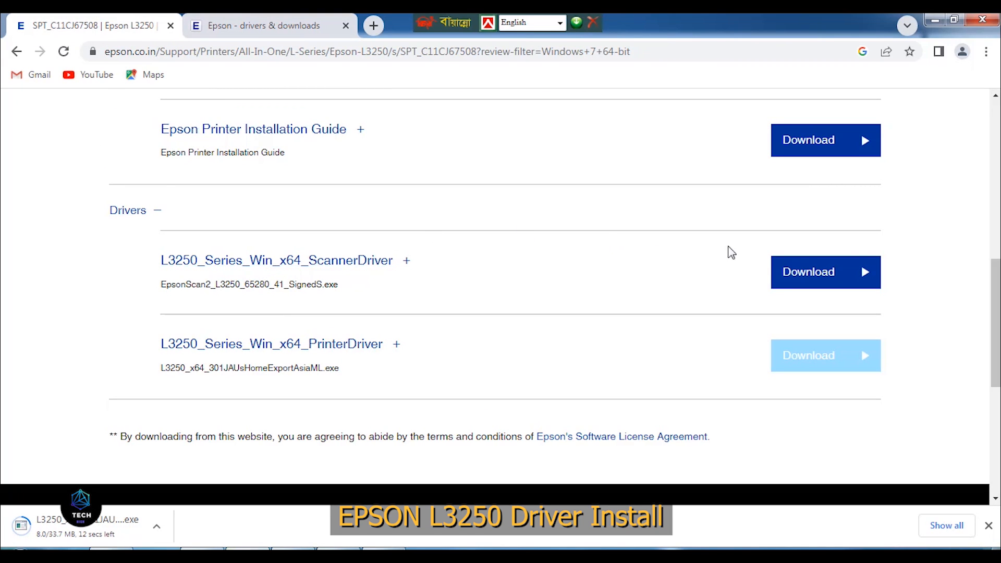
left_click(793, 277)
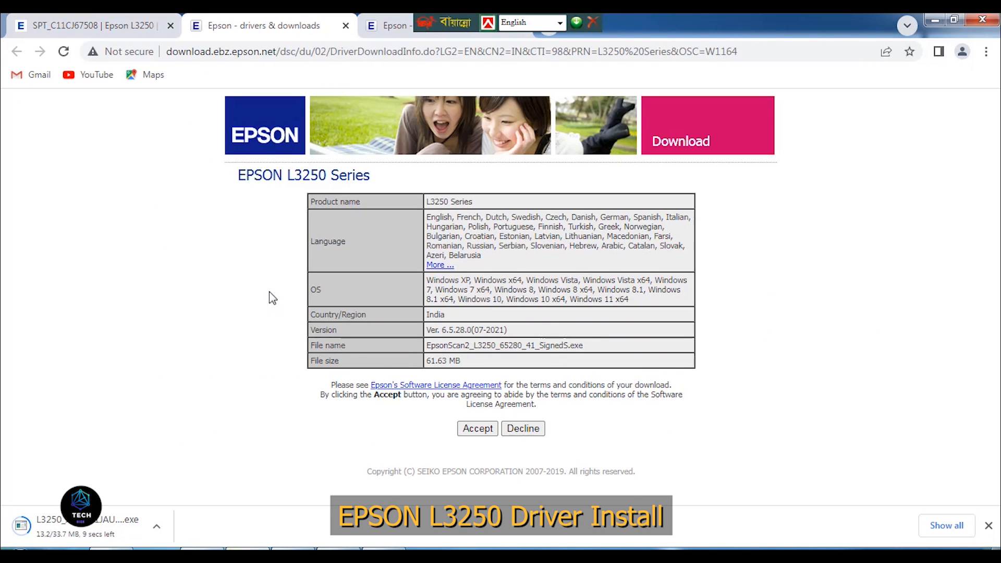
left_click(476, 429)
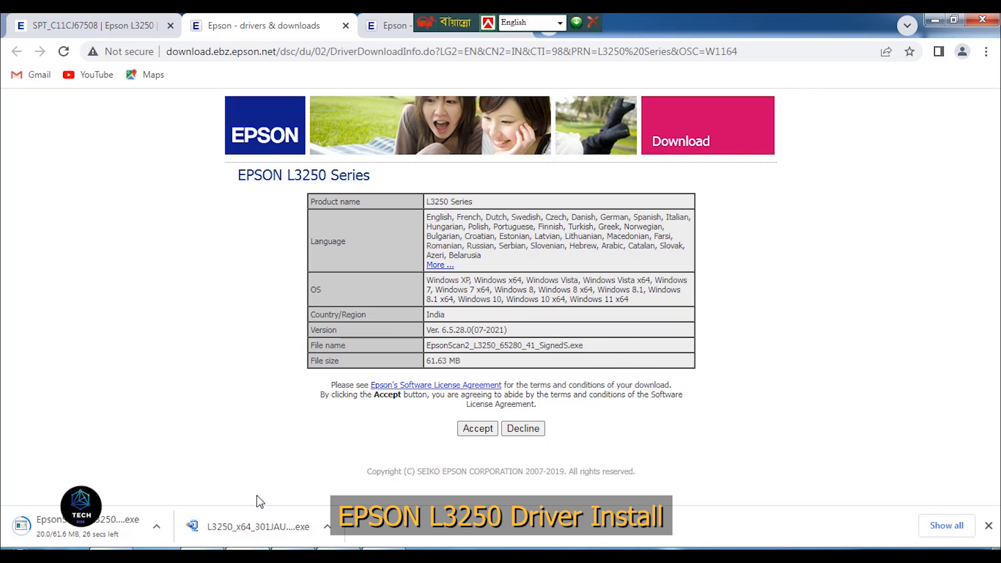
- Show the downloaded printer driver in its folder and run the L3250_x64_301JAUsHomeExportAsiaML installer
left_click(328, 527)
left_click(396, 476)
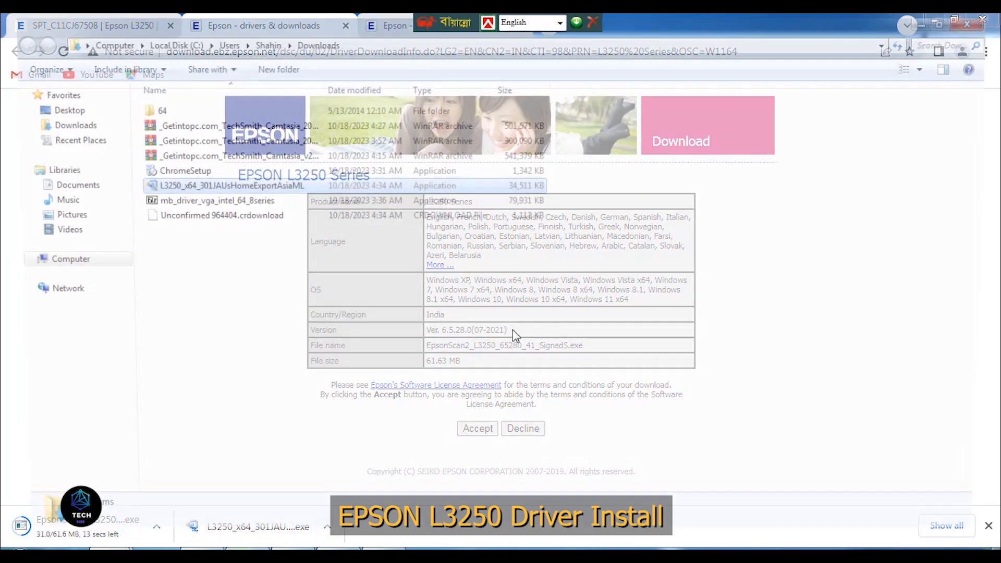
double_click(189, 189)
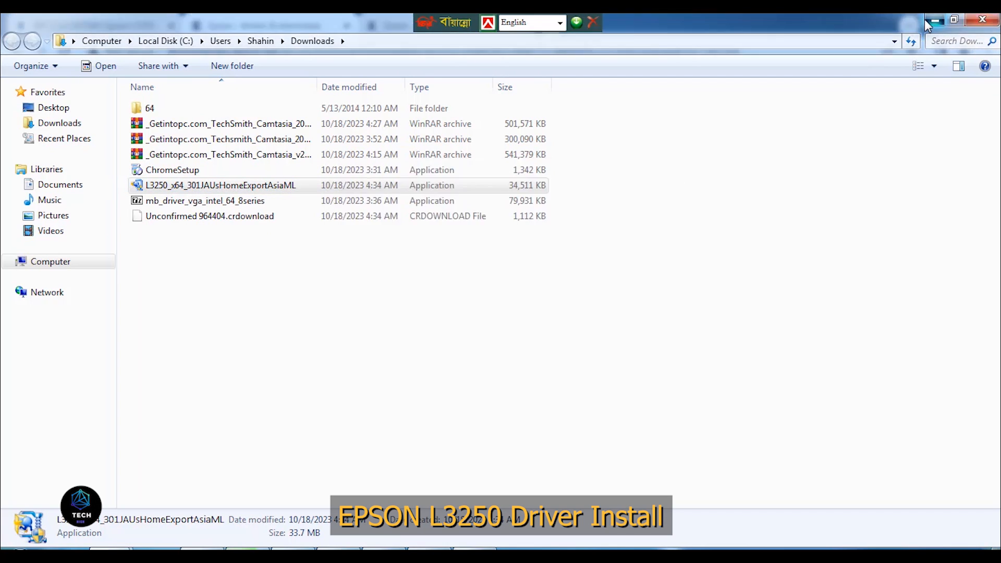
- Minimize the open windows so only the printer setup remains over the desktop, and refresh the desktop
left_click(931, 20)
left_click(933, 20)
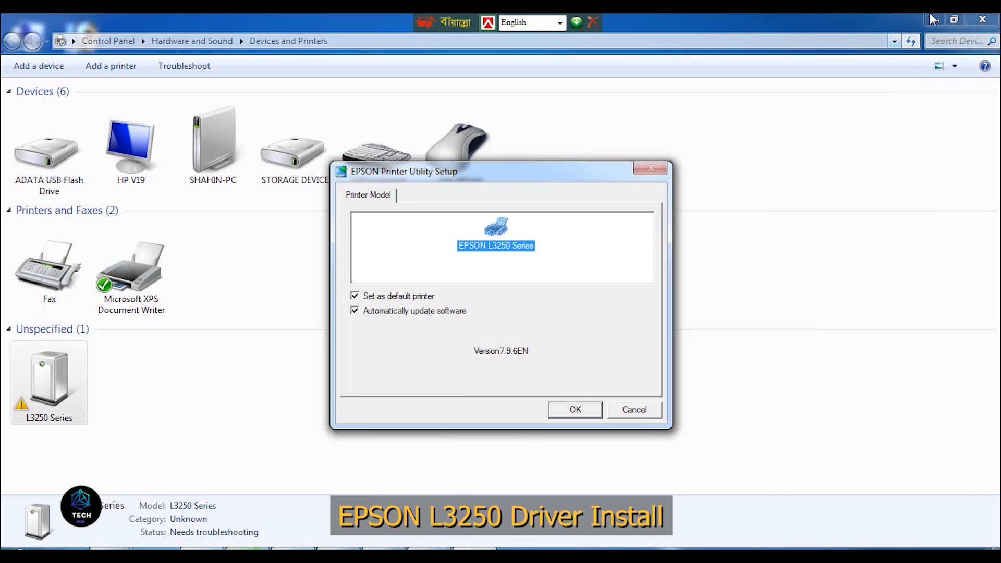
left_click(942, 22)
right_click(752, 135)
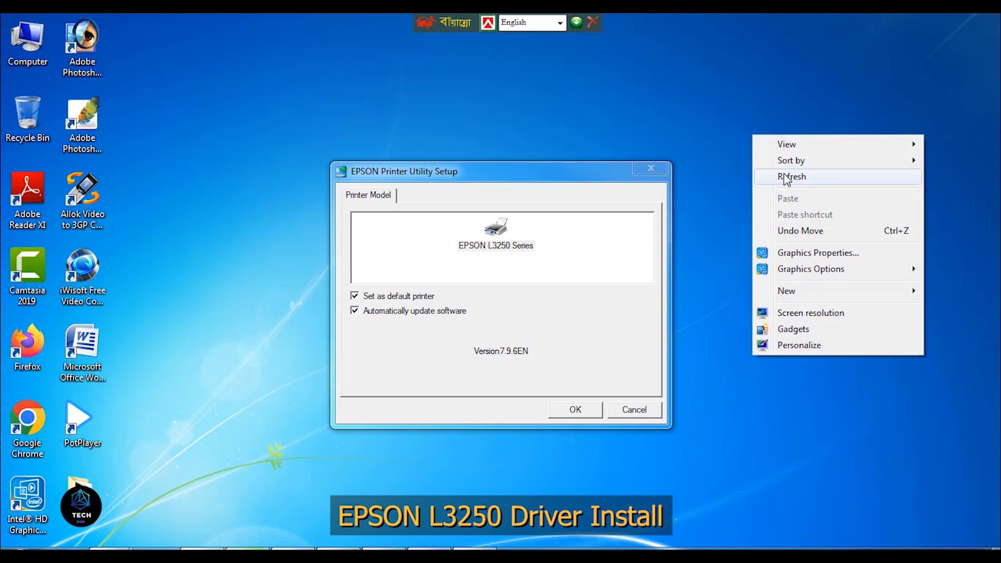
left_click(786, 174)
- Start installing the EPSON L3250 Series driver as default printer with automatic updates, using English and agreeing to the license
left_click(560, 413)
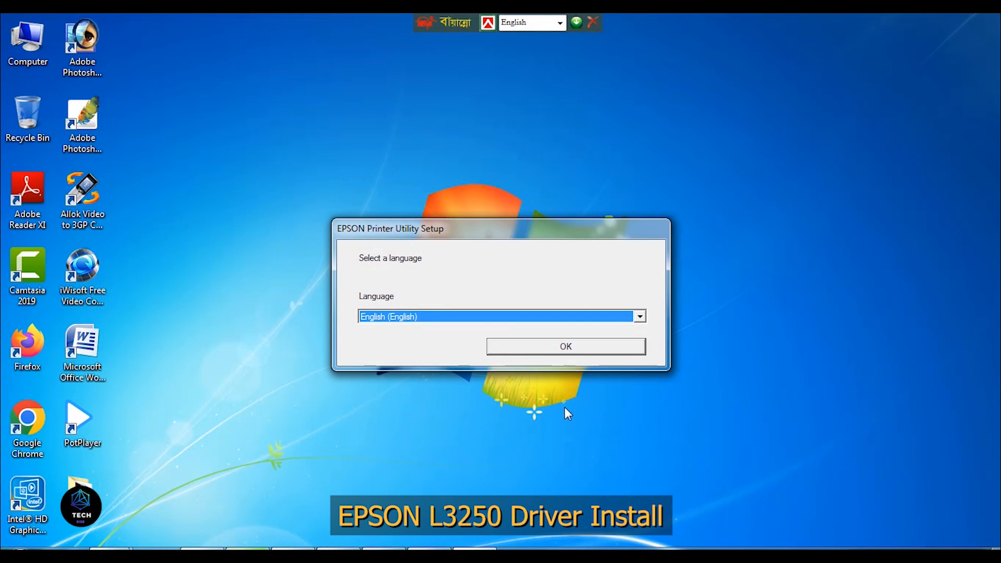
left_click(585, 353)
left_click(327, 375)
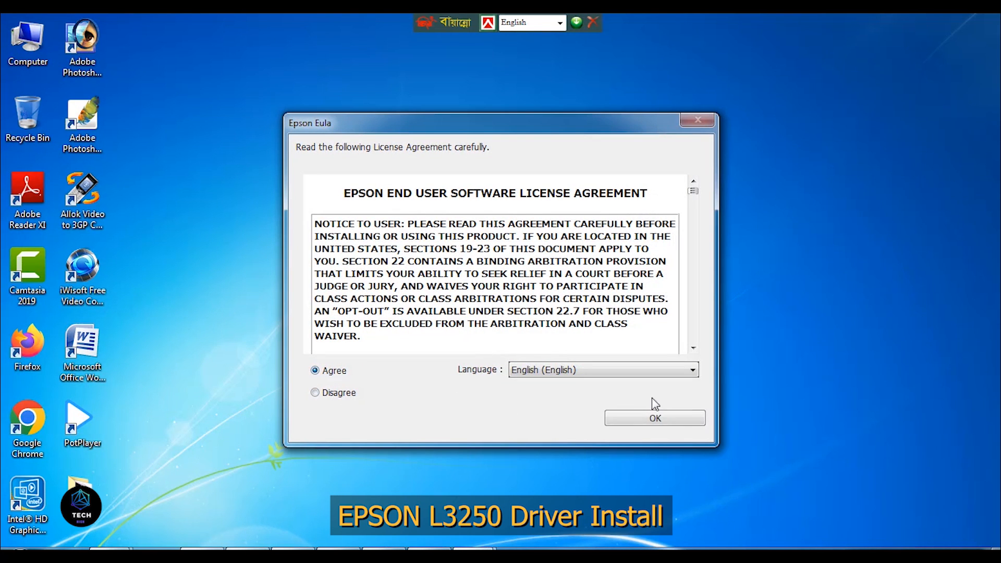
left_click(657, 417)
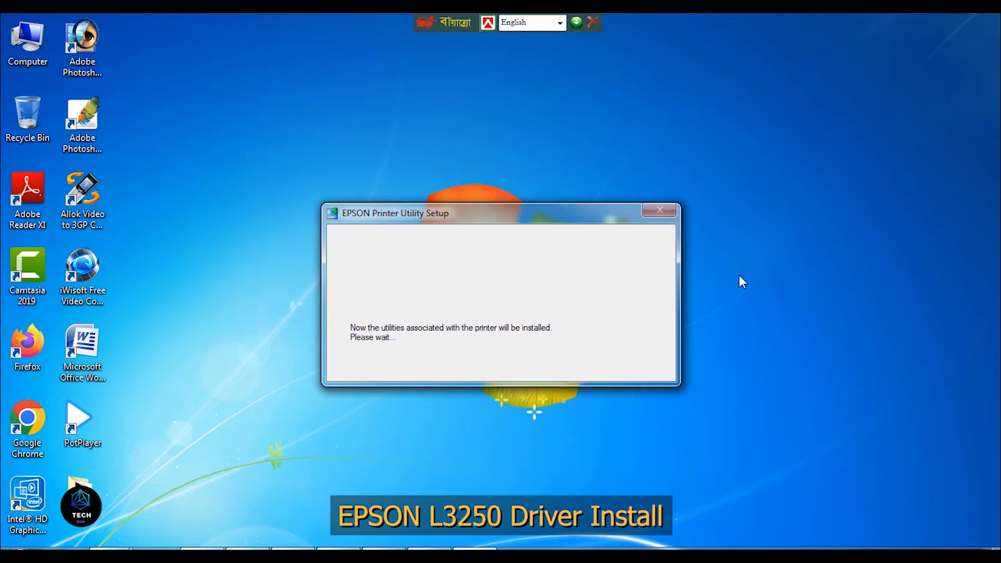
right_click(759, 208)
left_click(796, 252)
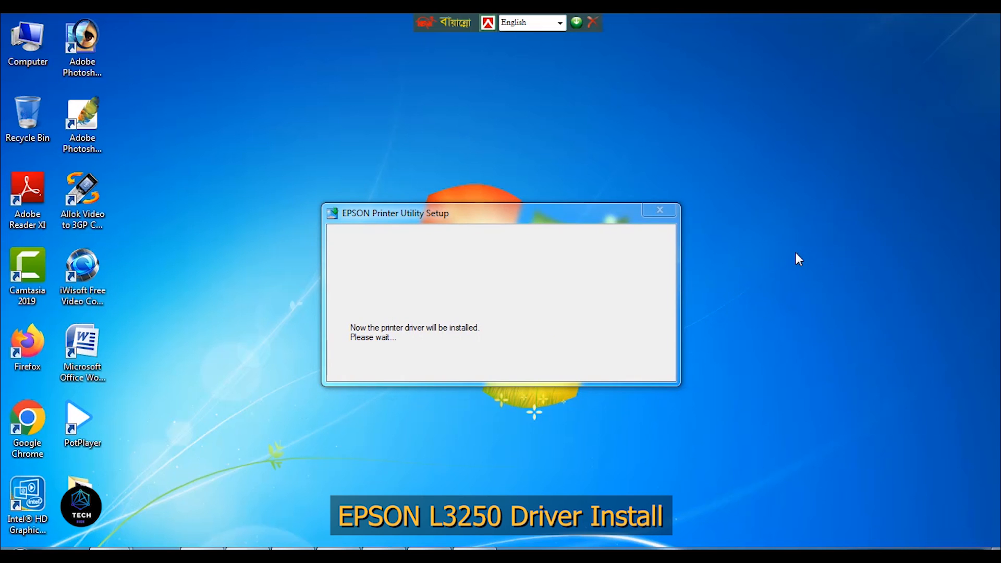
right_click(782, 228)
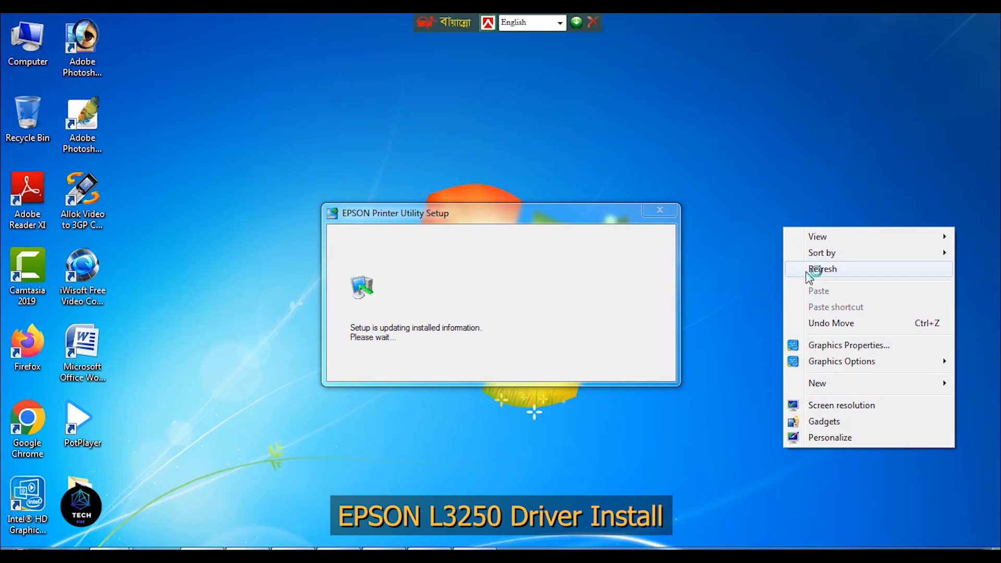
- Close the finished printer setup and run the EpsonScan2_L3250_65280_41_SignedS installer from the download folder, minimizing the browser
left_click(806, 270)
left_click(536, 334)
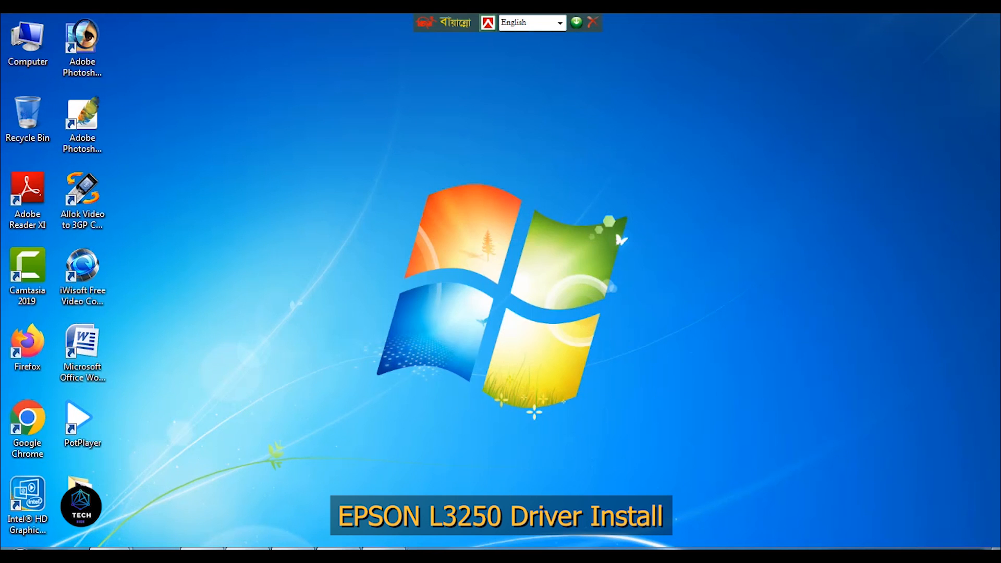
left_click(255, 548)
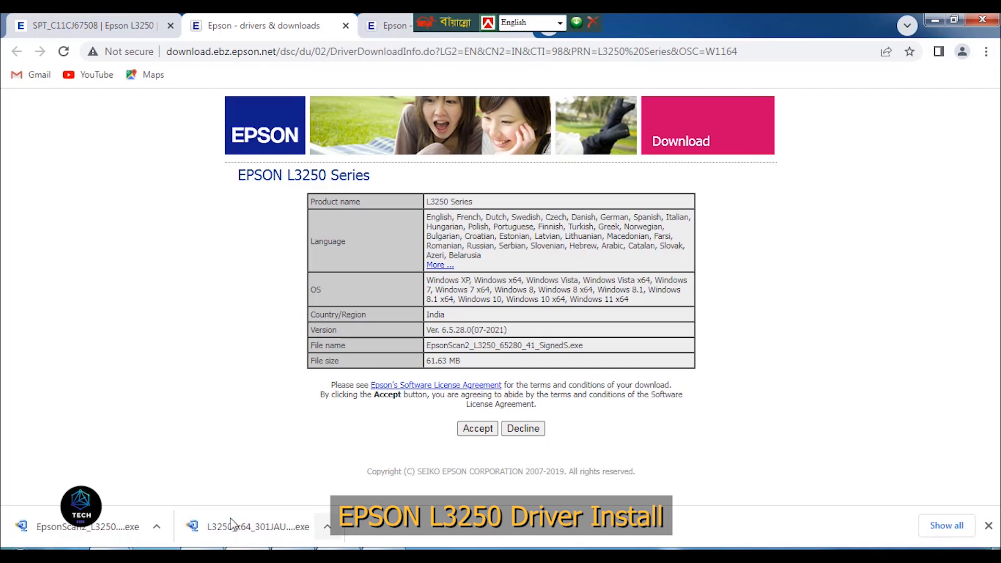
left_click(157, 526)
left_click(225, 483)
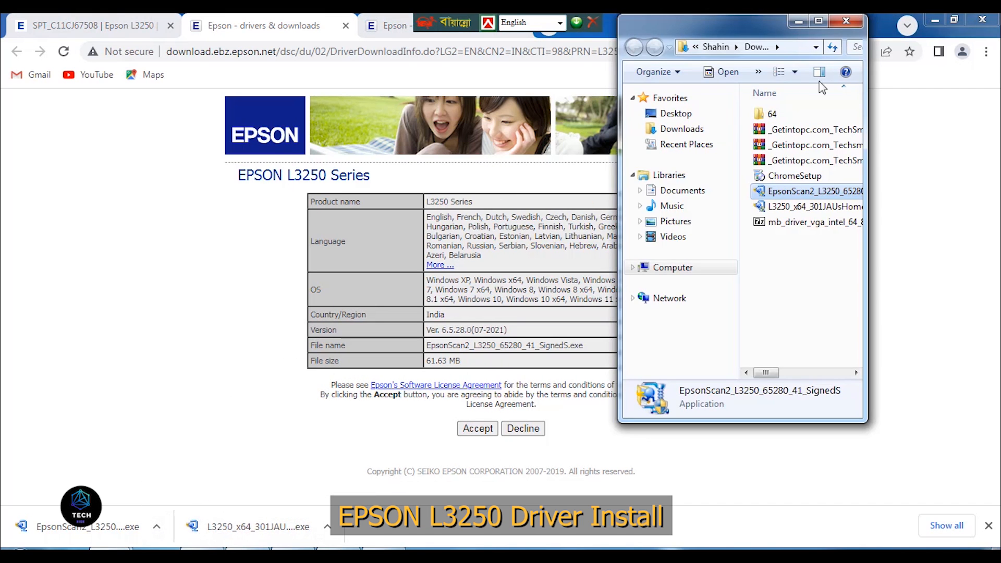
left_click(932, 19)
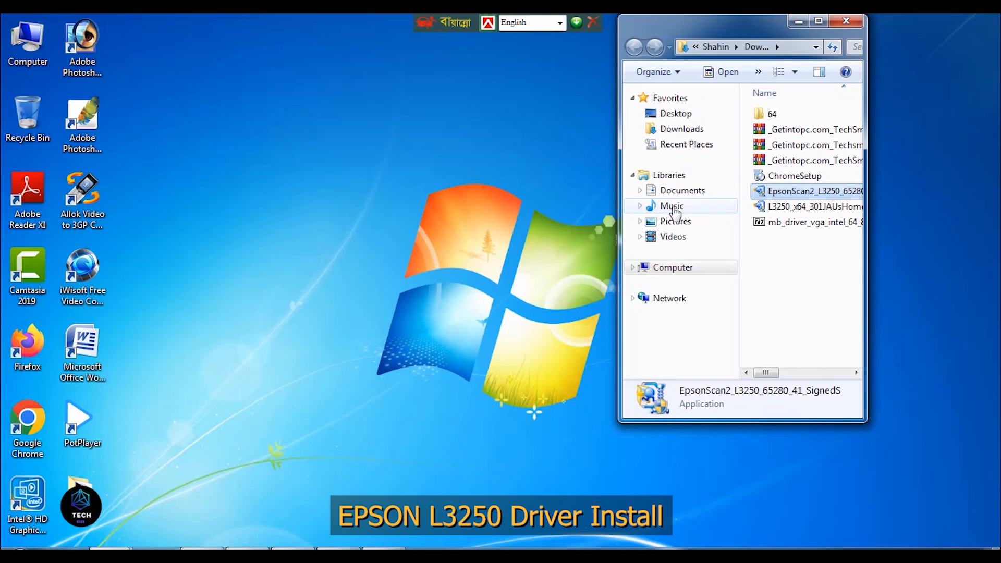
double_click(768, 193)
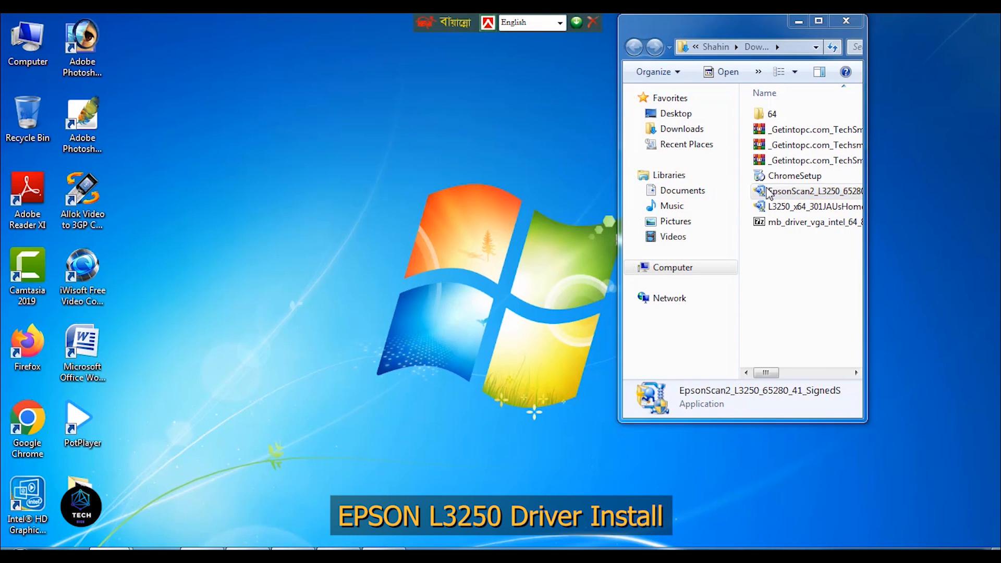
- Minimize the download folder and start installing Epson Scan 2, accepting the terms of its license agreement
left_click(799, 17)
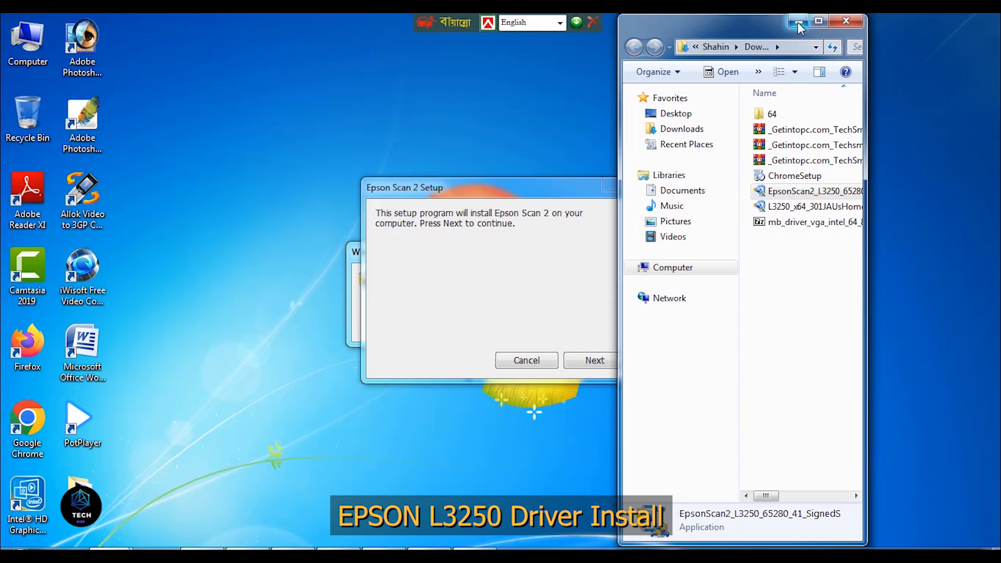
left_click(798, 21)
left_click(607, 362)
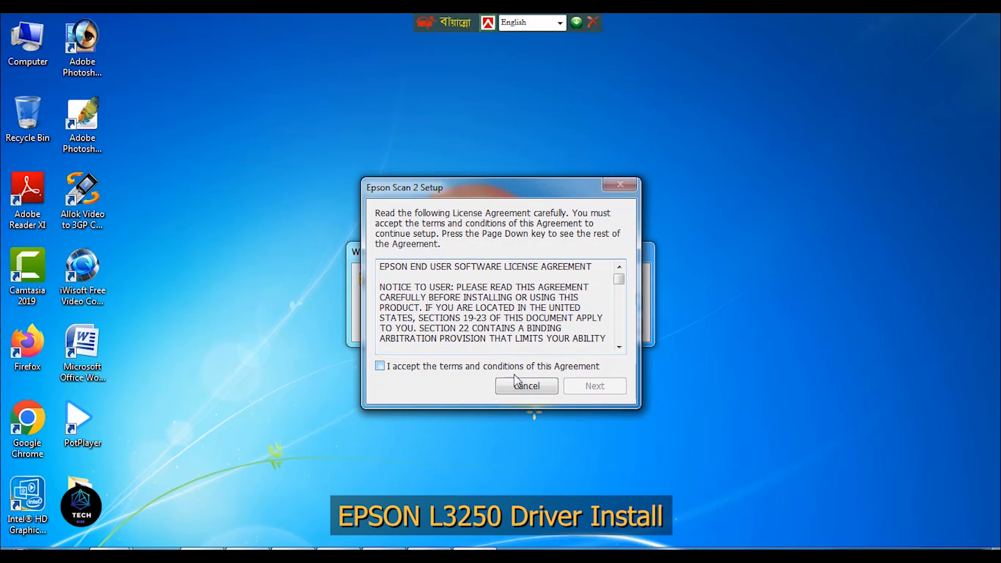
left_click(379, 366)
left_click(596, 386)
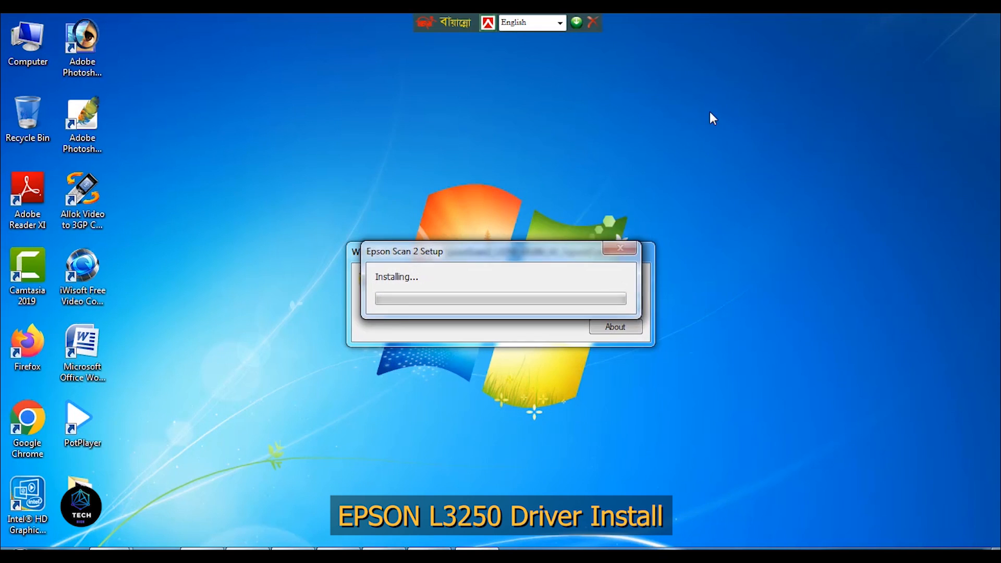
right_click(709, 109)
left_click(756, 156)
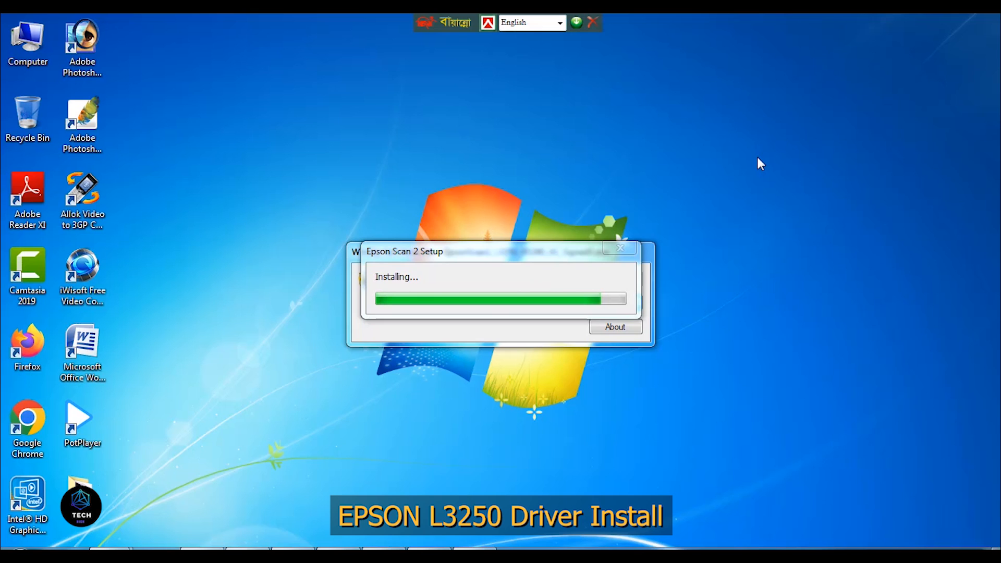
right_click(758, 158)
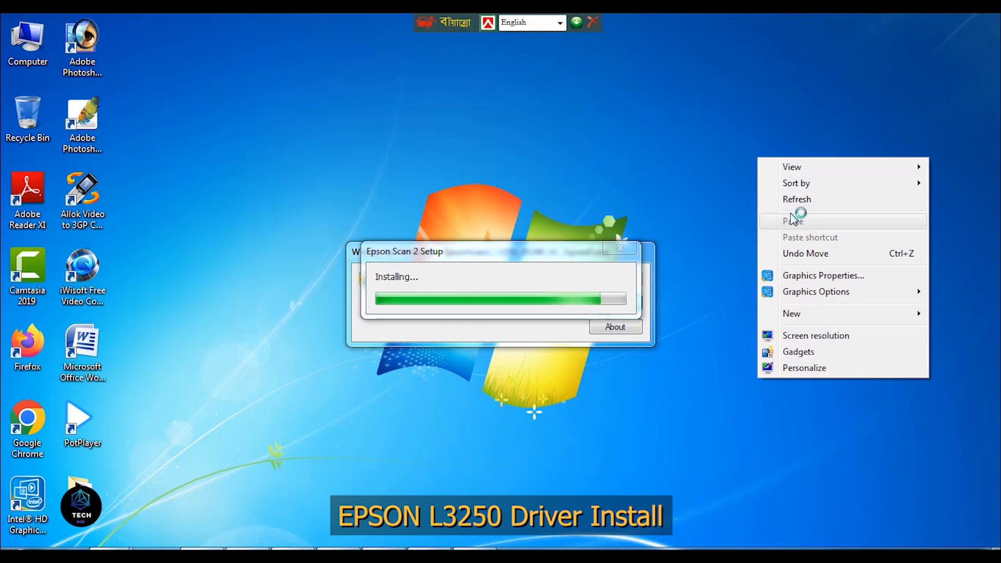
left_click(797, 206)
right_click(737, 136)
left_click(782, 182)
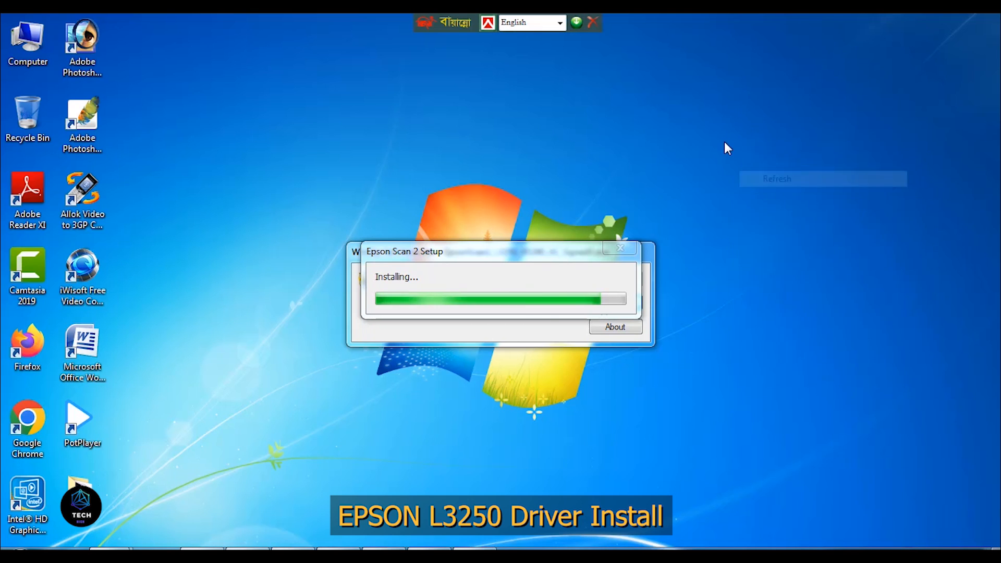
right_click(724, 142)
left_click(780, 187)
right_click(697, 147)
left_click(742, 194)
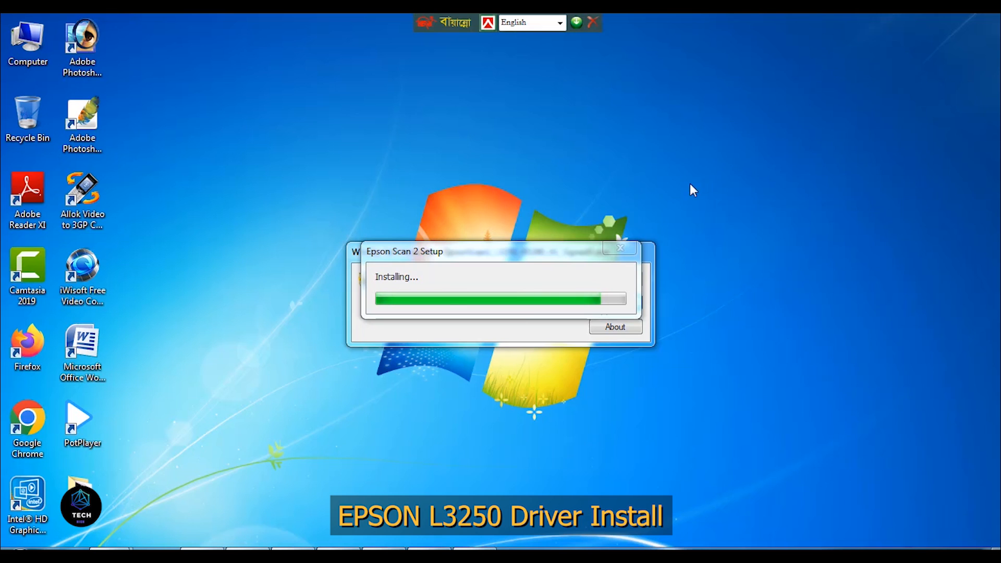
- Finish the Epson Scan 2 setup and refresh the device list in Devices and Printers
left_click(586, 353)
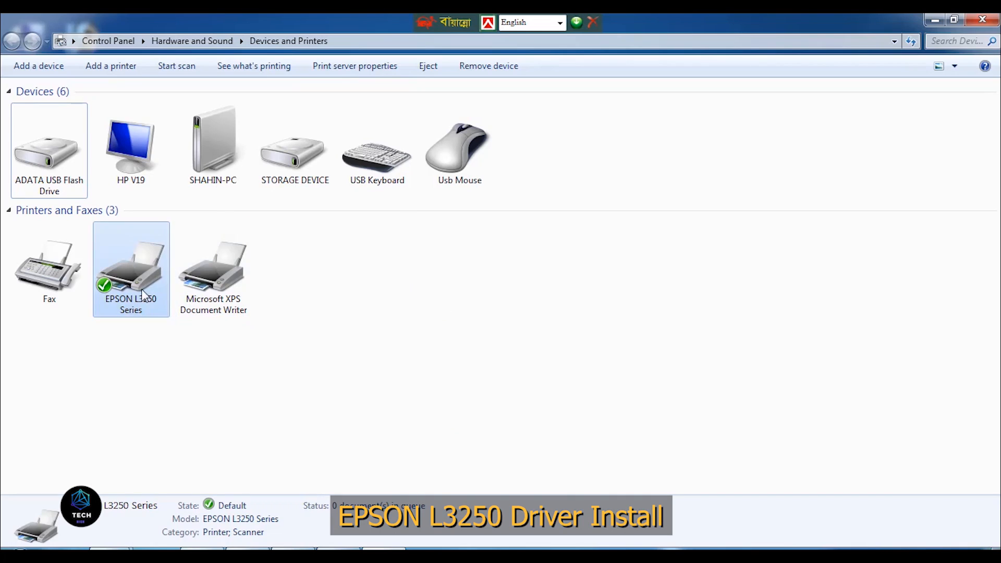
right_click(368, 247)
left_click(398, 305)
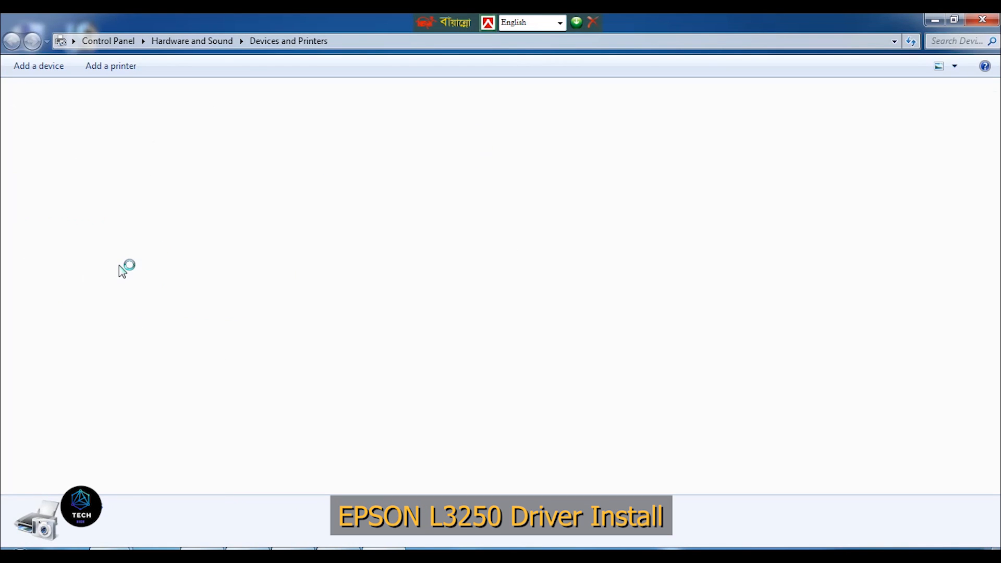
- Open EPSON Status Monitor 3 from the L3250 Series printing preferences and accept the Epson Notification Service with its message hidden in future
right_click(42, 280)
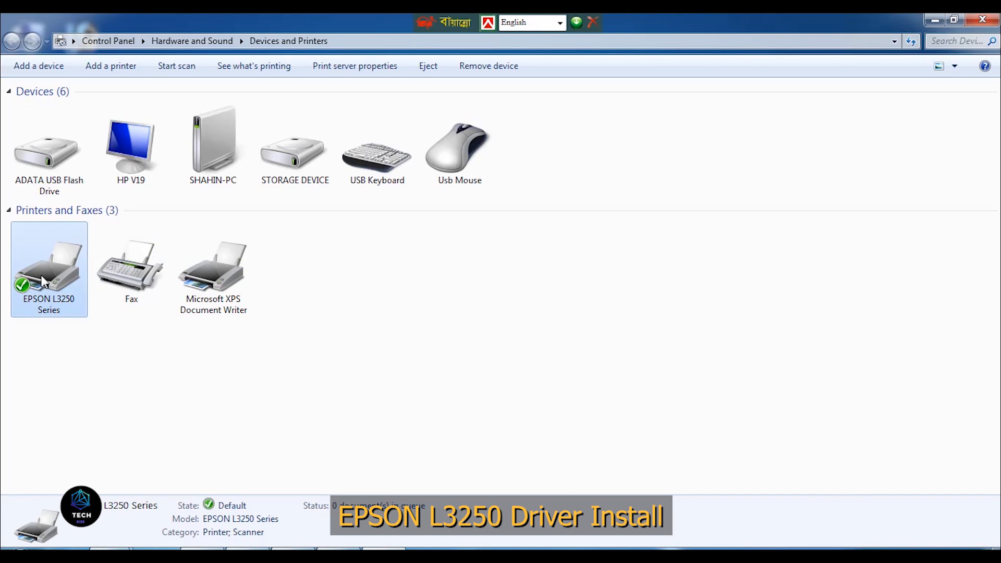
left_click(133, 344)
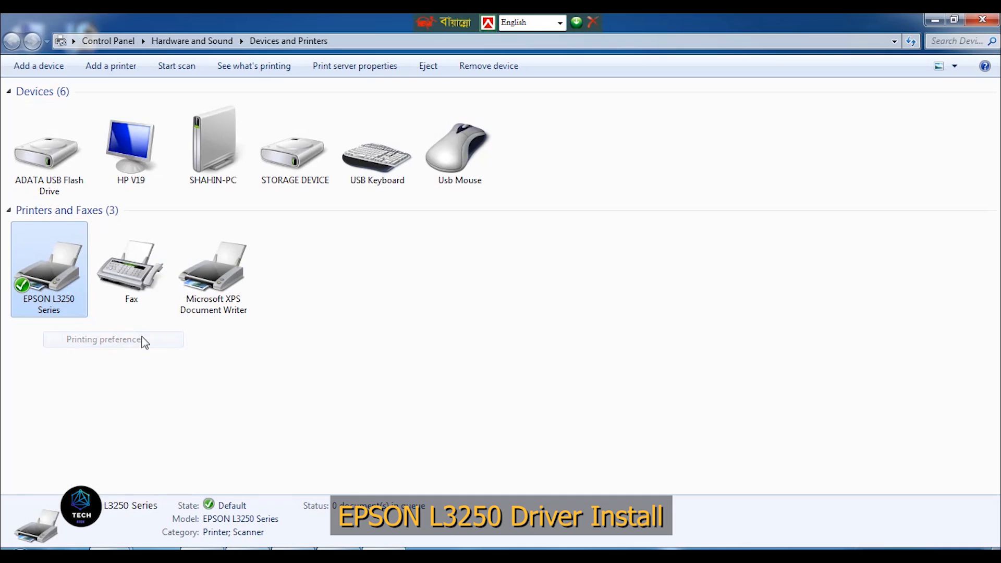
left_click(267, 171)
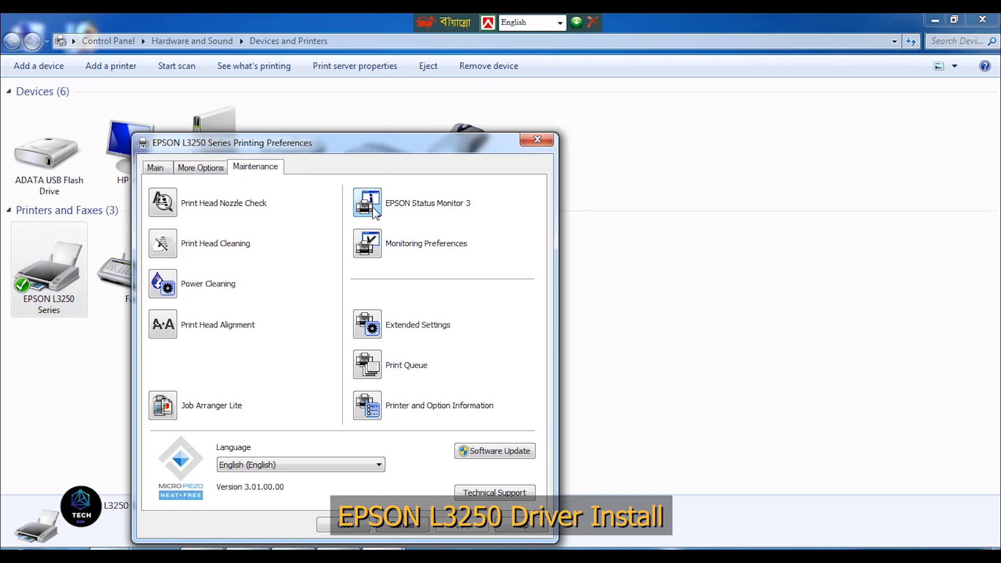
left_click(367, 203)
left_click(432, 364)
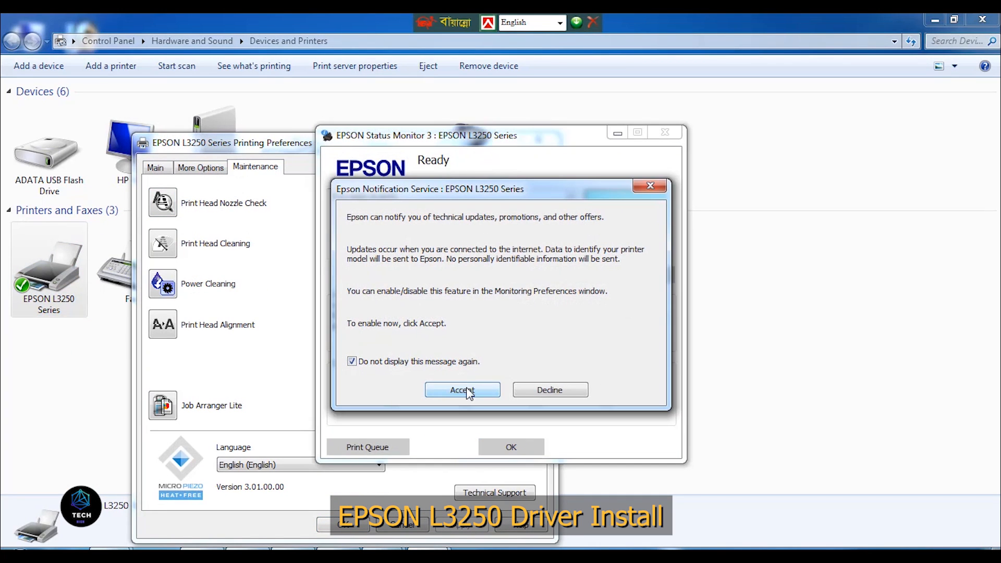
left_click(462, 389)
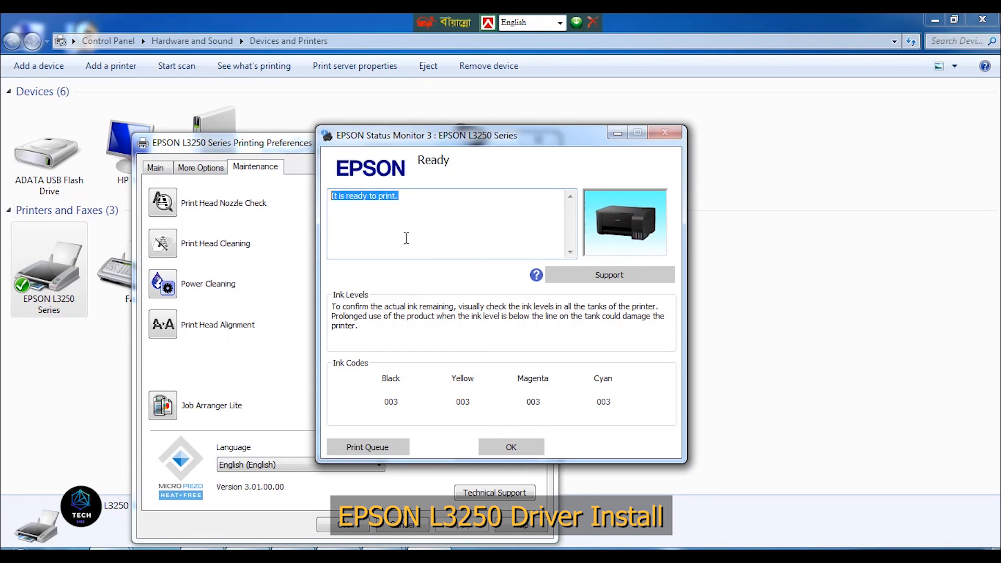
- Close the status monitor and the printing preferences, and minimize the Devices and Printers window
left_click(518, 450)
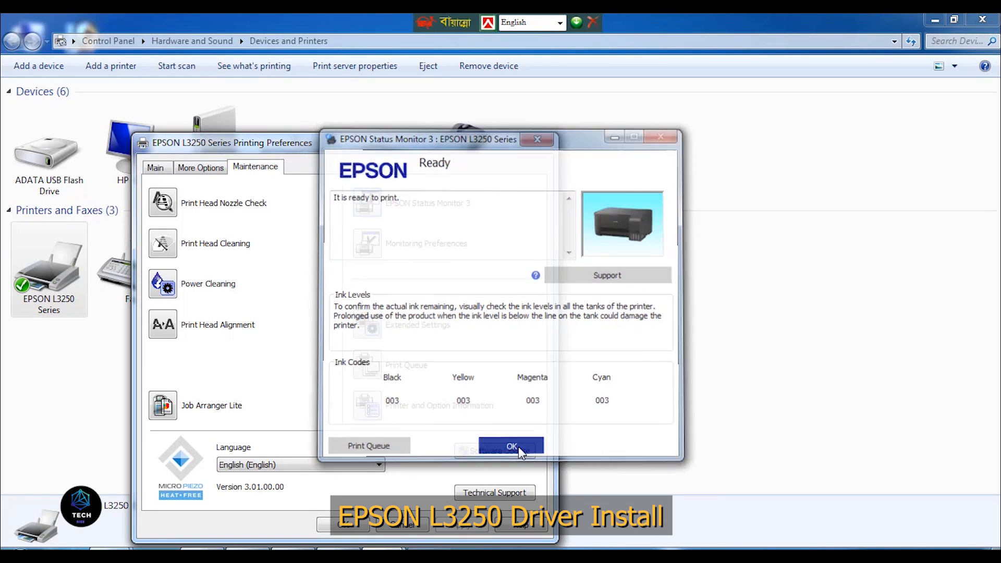
left_click(351, 535)
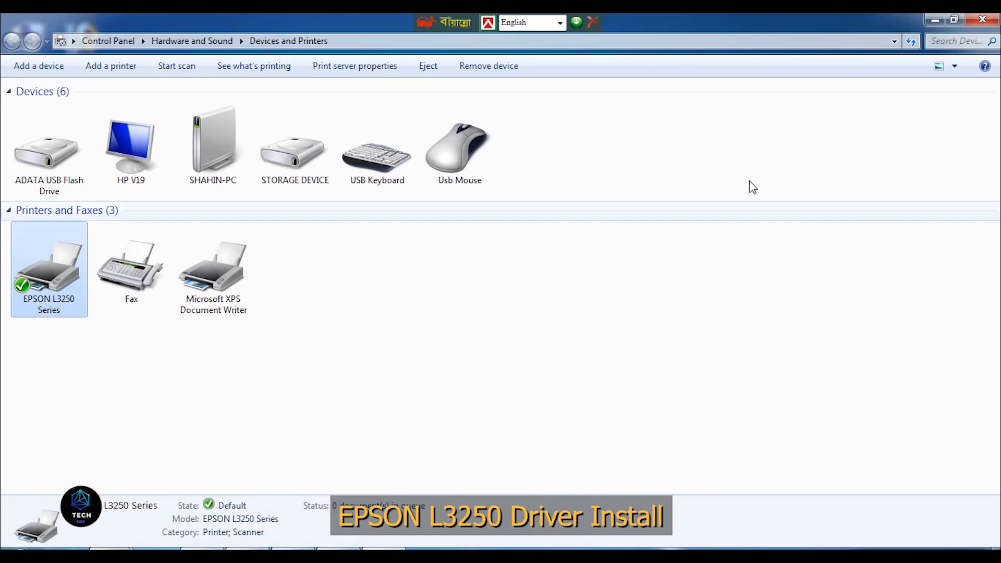
left_click(935, 19)
- Open Epson Scan 2 Utility from the installed EPSON programs, check the scanner information, and close the utility
key("super")
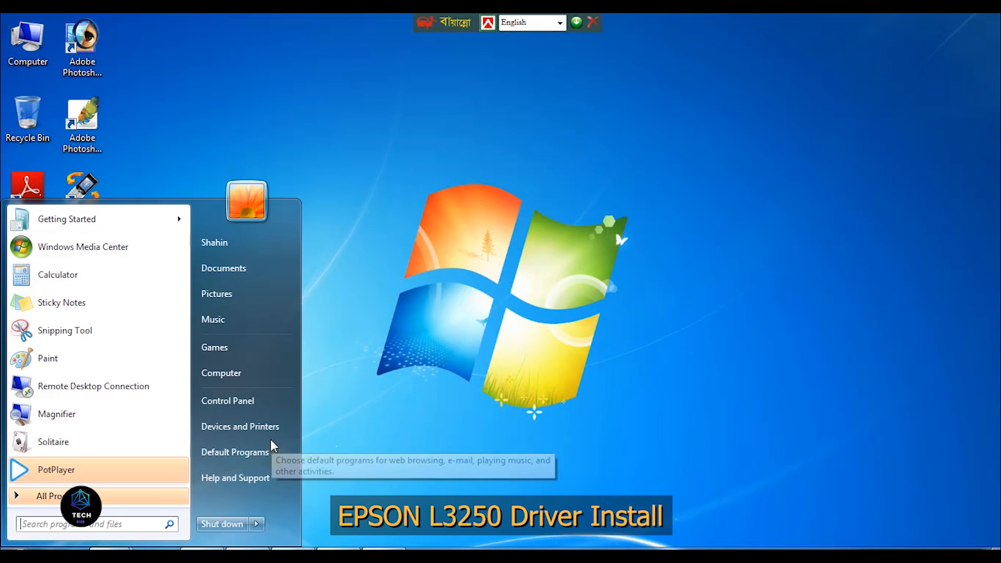
left_click(126, 499)
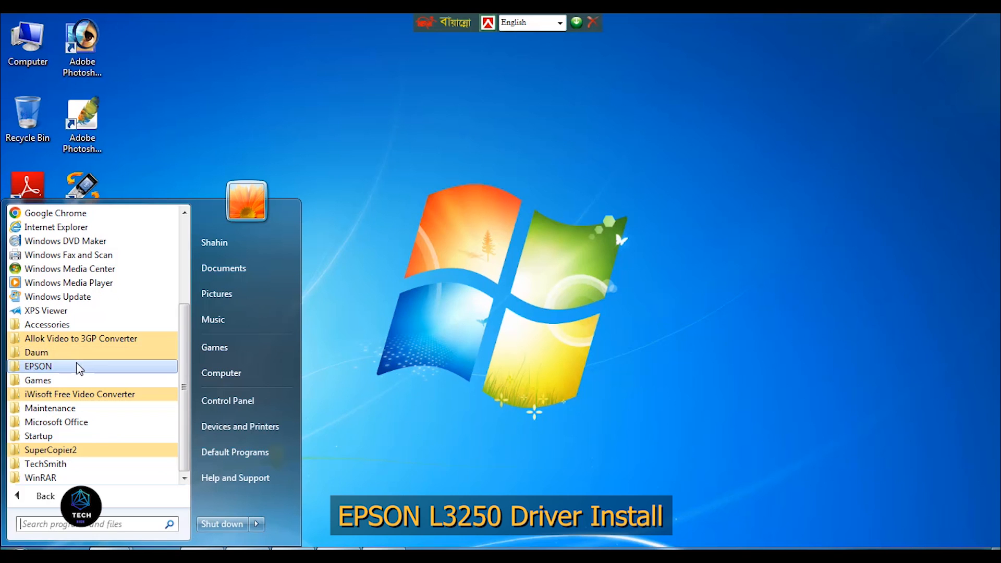
left_click(78, 365)
left_click(130, 399)
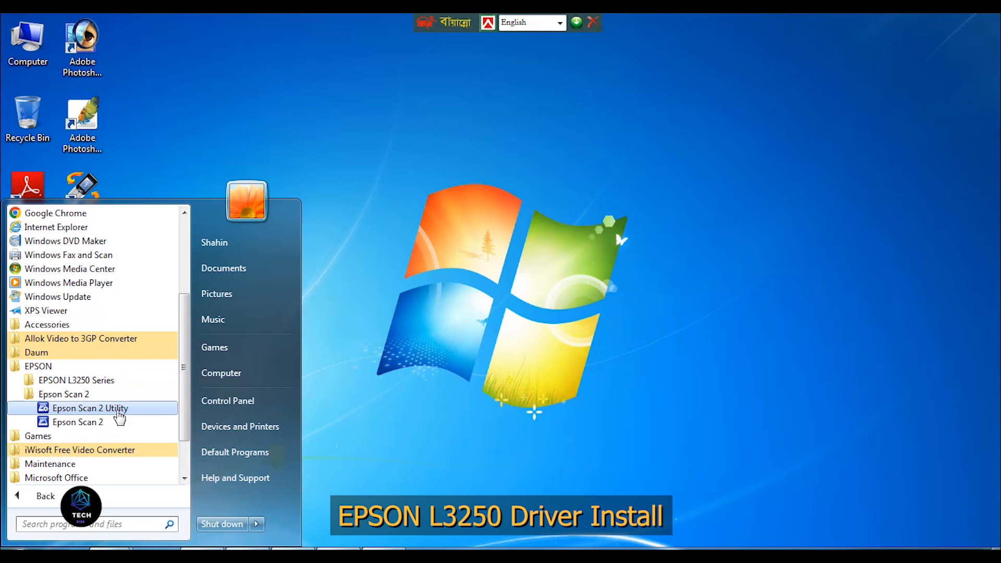
left_click(130, 404)
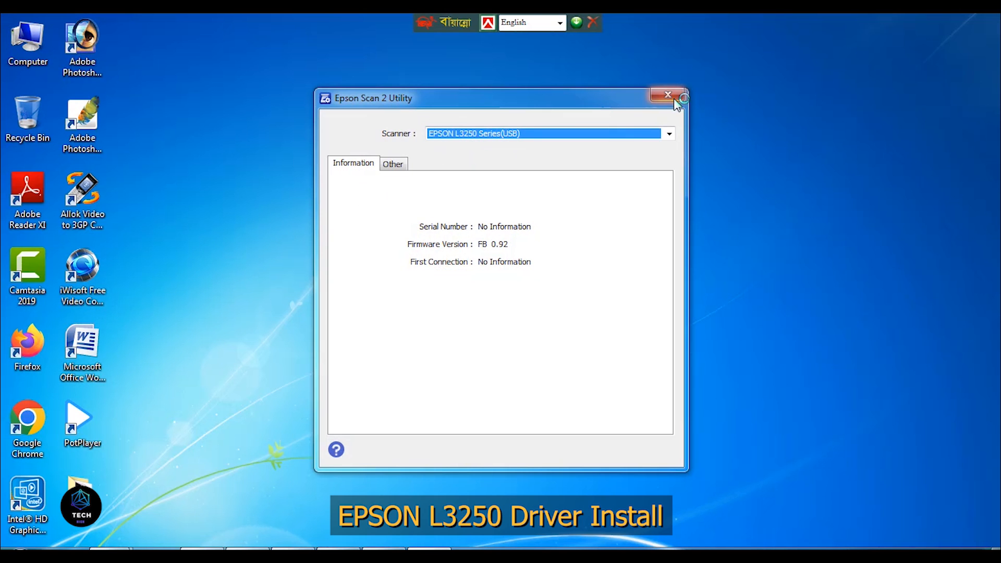
left_click(673, 98)
- Launch the Epson Scan 2 program from the installed EPSON programs
key("super")
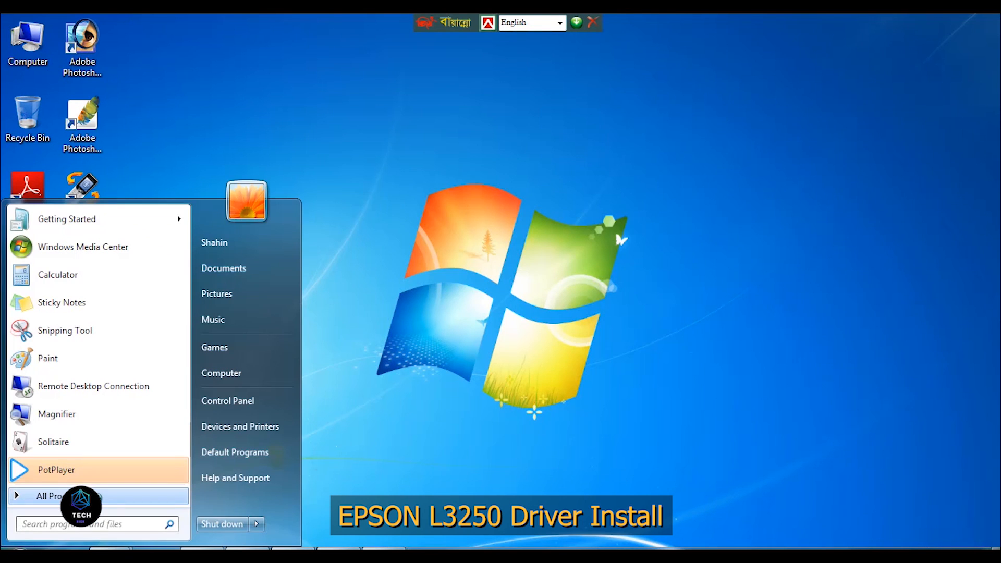
left_click(99, 496)
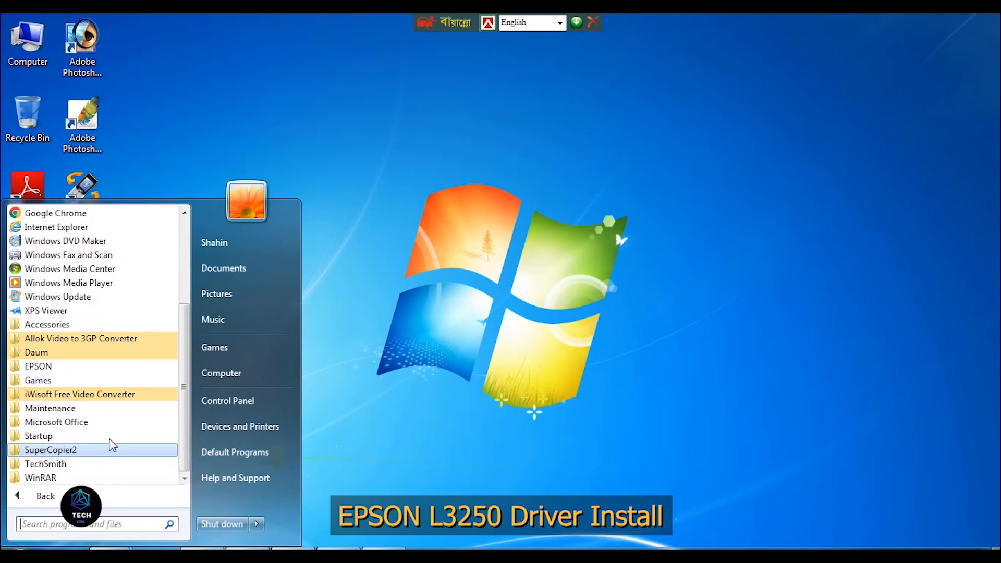
left_click(125, 367)
left_click(103, 398)
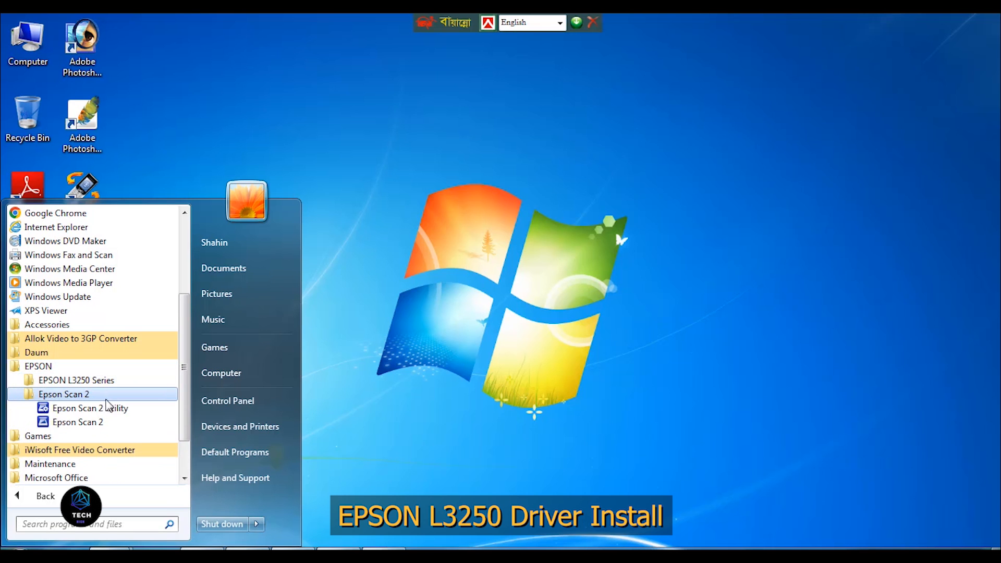
left_click(107, 422)
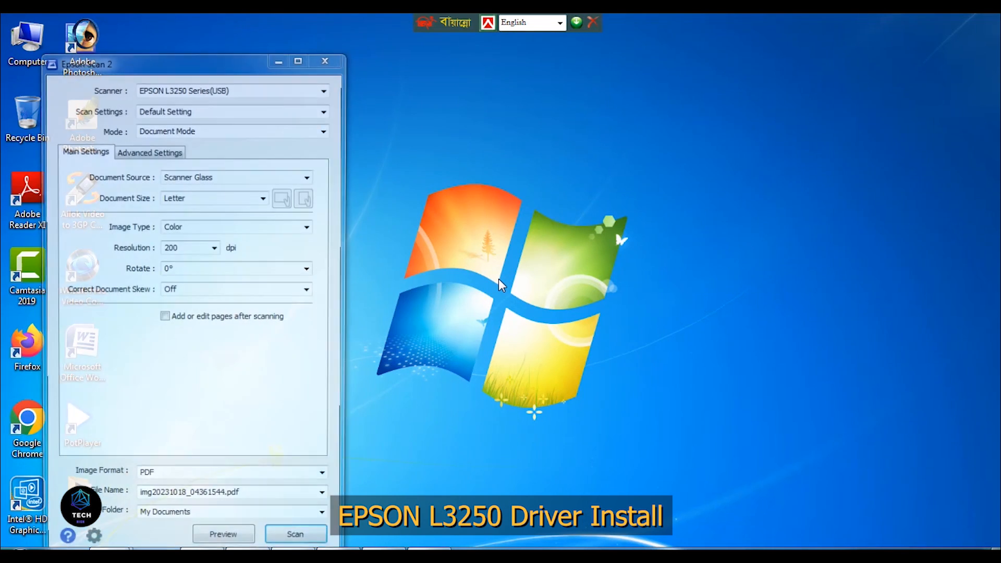
- Reposition the scan window, preview the scanner glass, and draw a marquee of about 3.04 x 3.92 in around the scanned item
left_click_drag(224, 59, 390, 24)
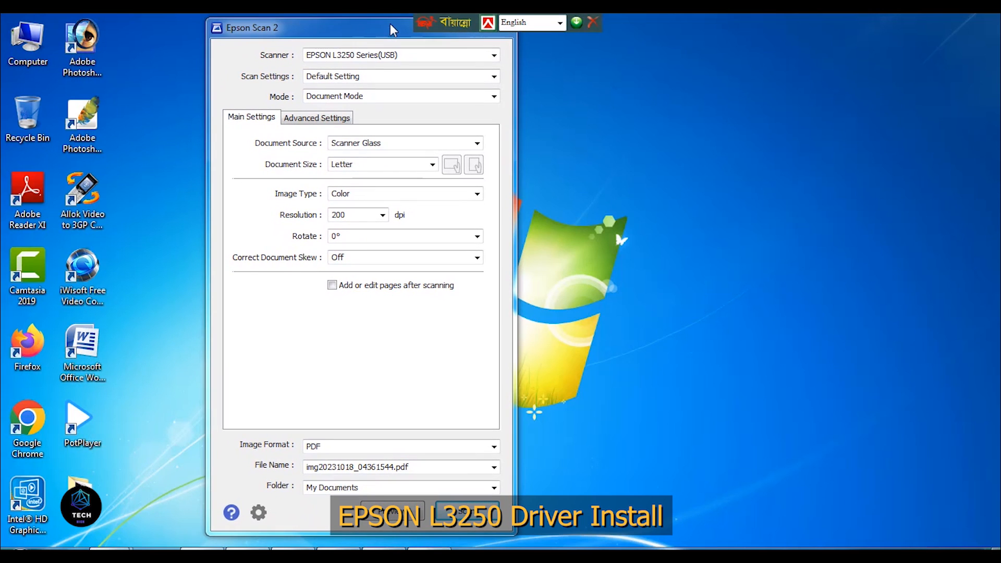
left_click(409, 518)
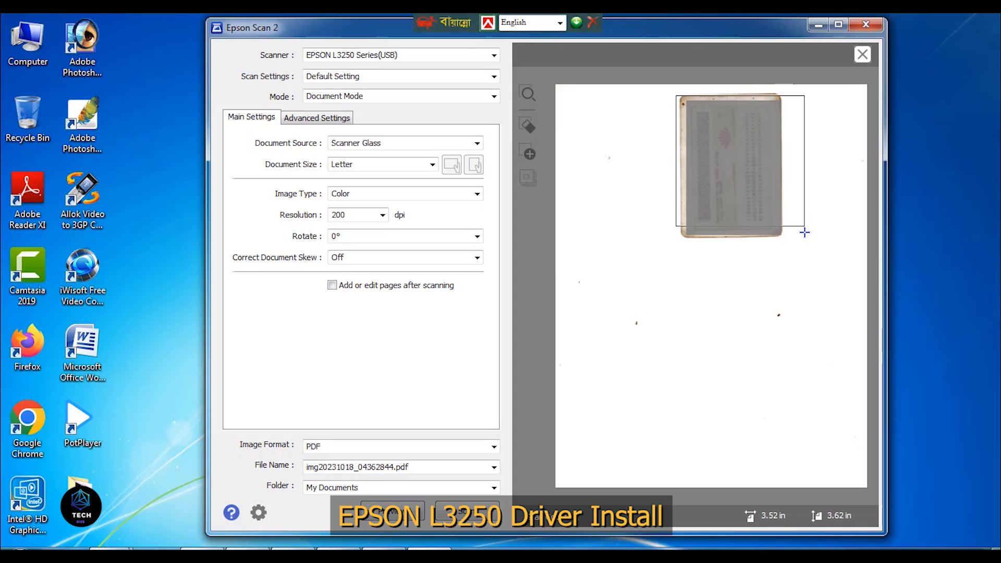
left_click_drag(783, 244, 786, 239)
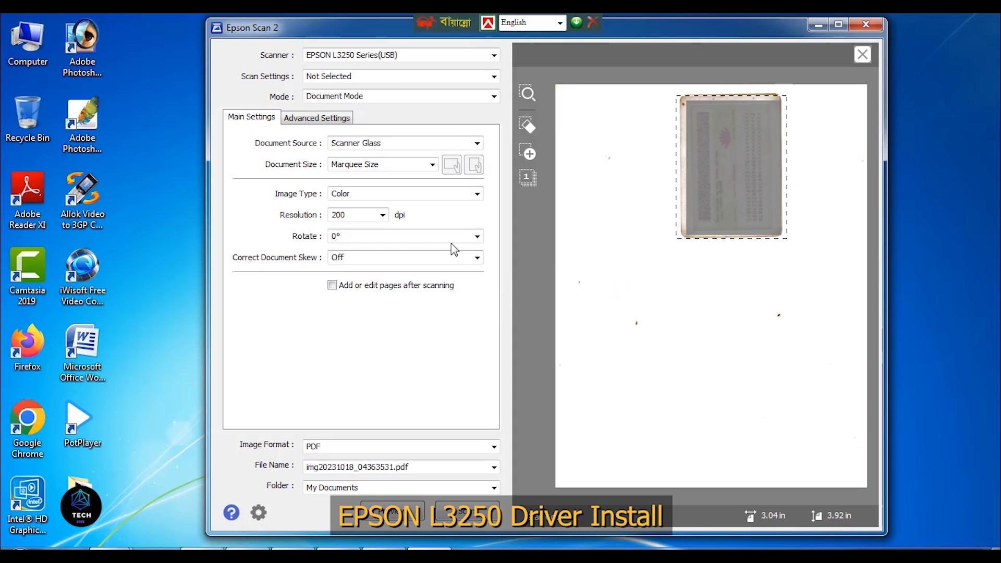
- Start another preview scan, cancel it while in progress, and close Epson Scan 2
left_click(527, 123)
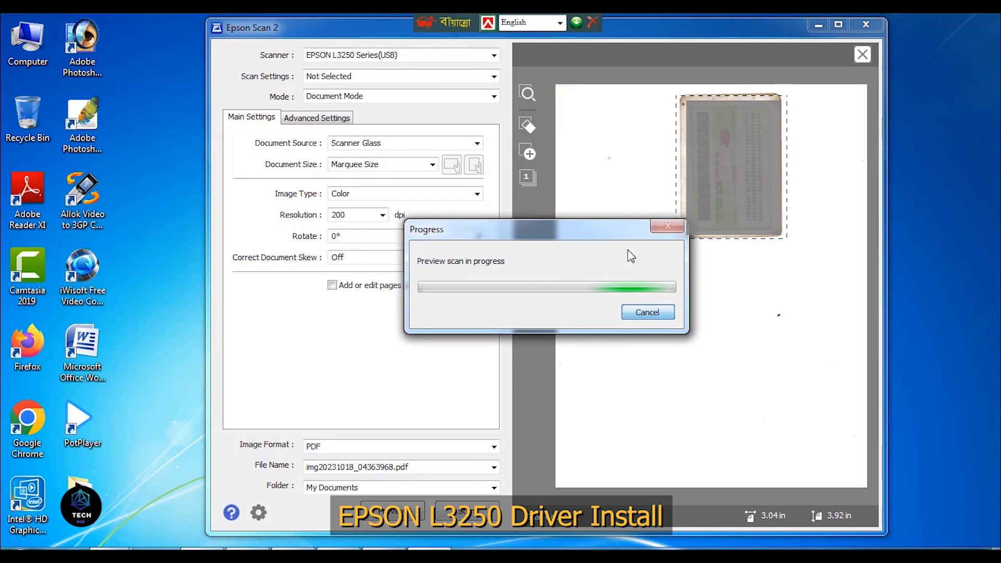
left_click(642, 316)
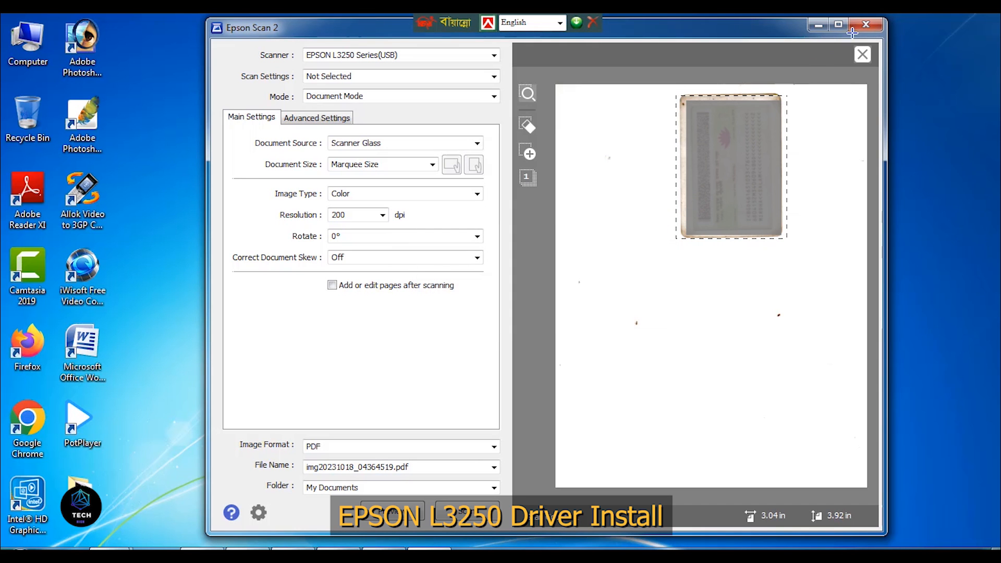
left_click(865, 27)
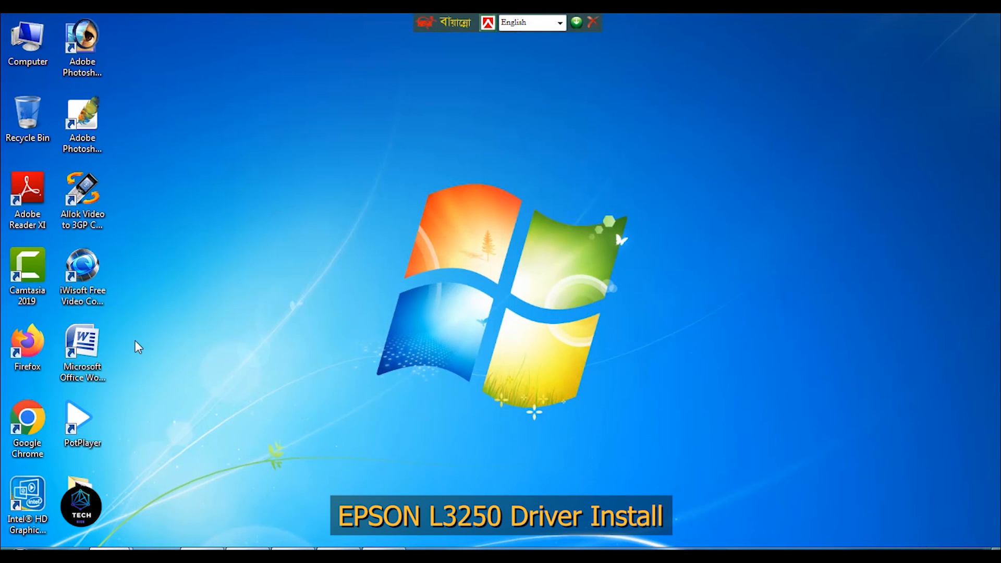
- Launch Adobe Photoshop CS, import a 200 dpi color scan of the marquee area from EPSON L3250 Series, and close Epson Scan 2
double_click(89, 122)
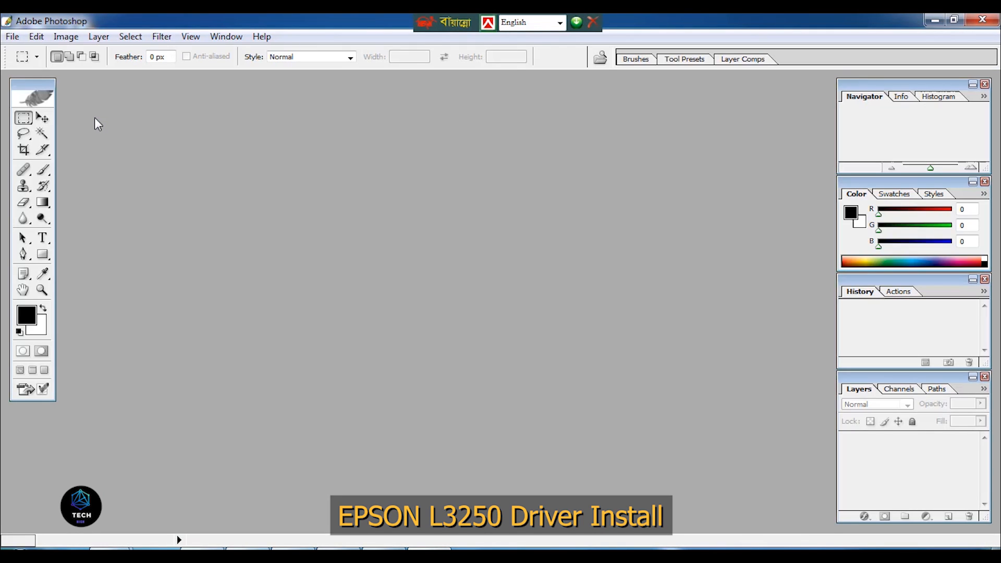
left_click(13, 38)
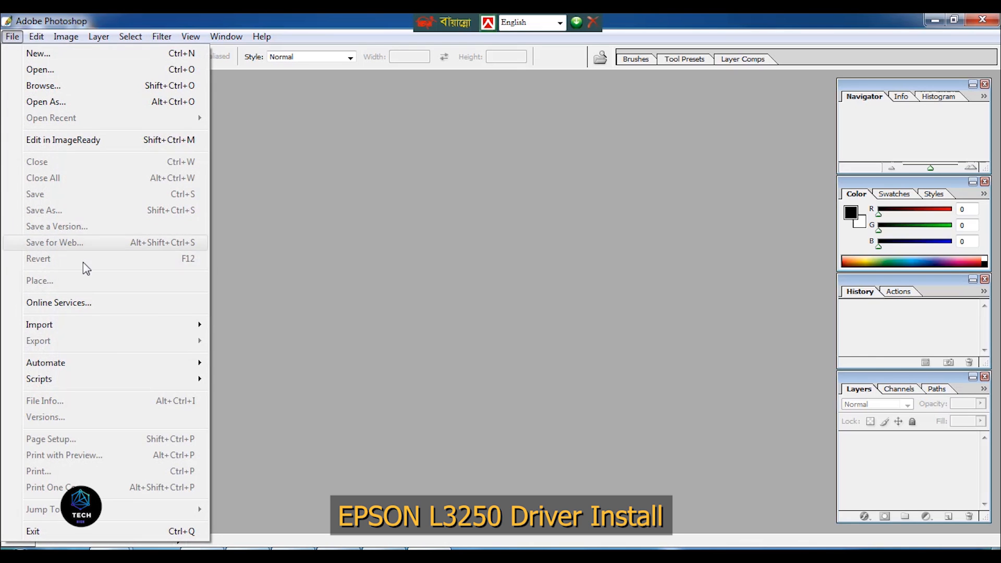
mouse_move(130, 326)
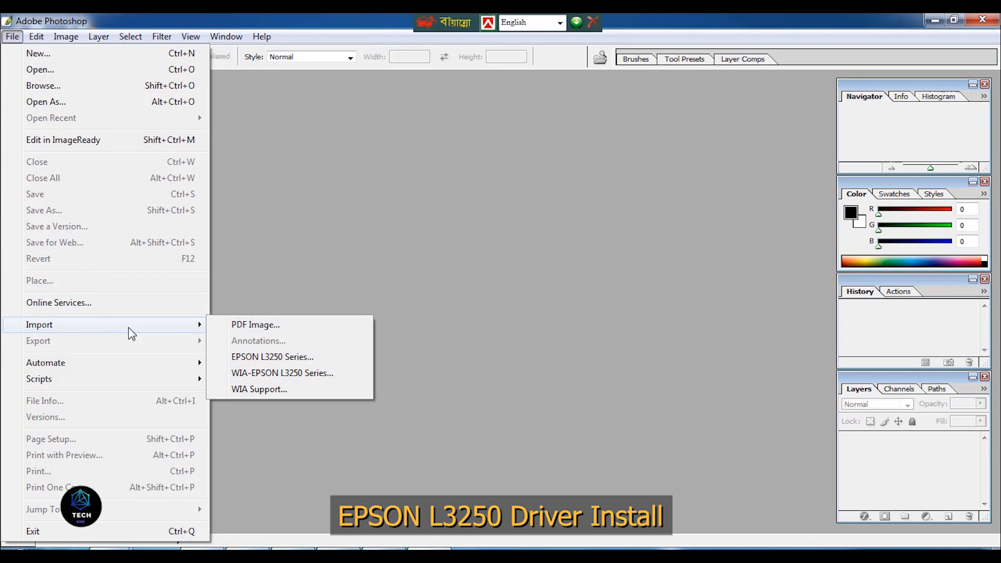
left_click(292, 358)
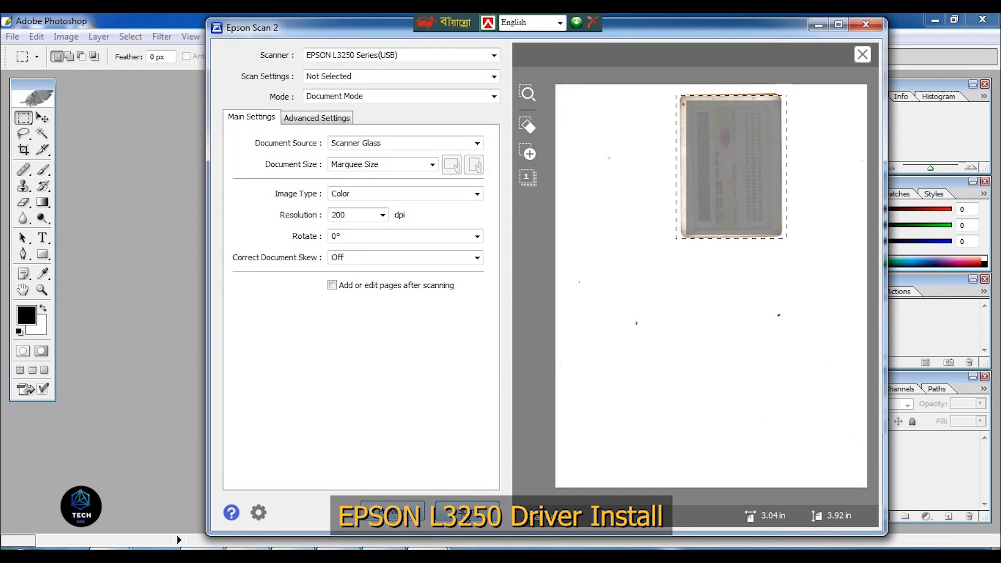
left_click(467, 512)
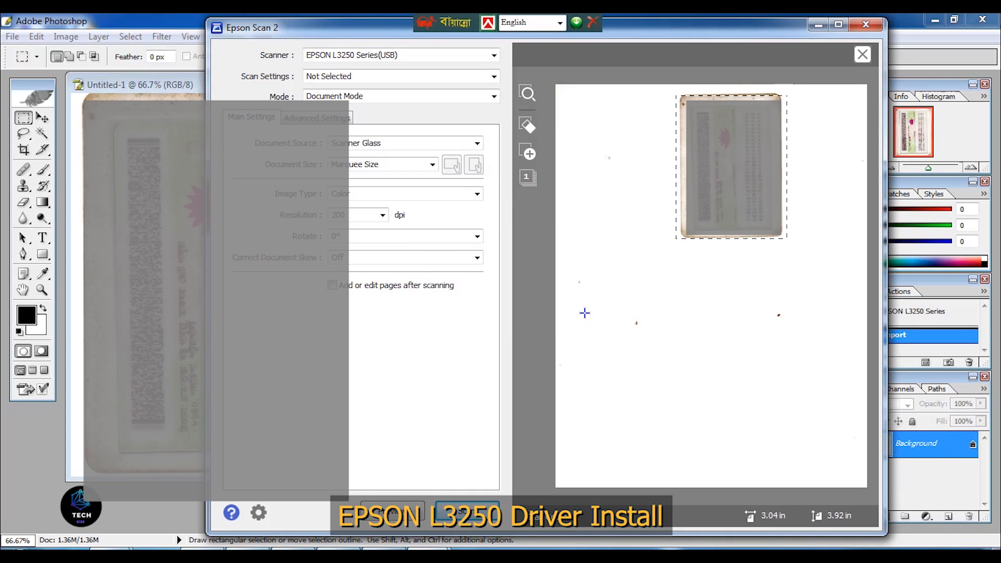
left_click(865, 24)
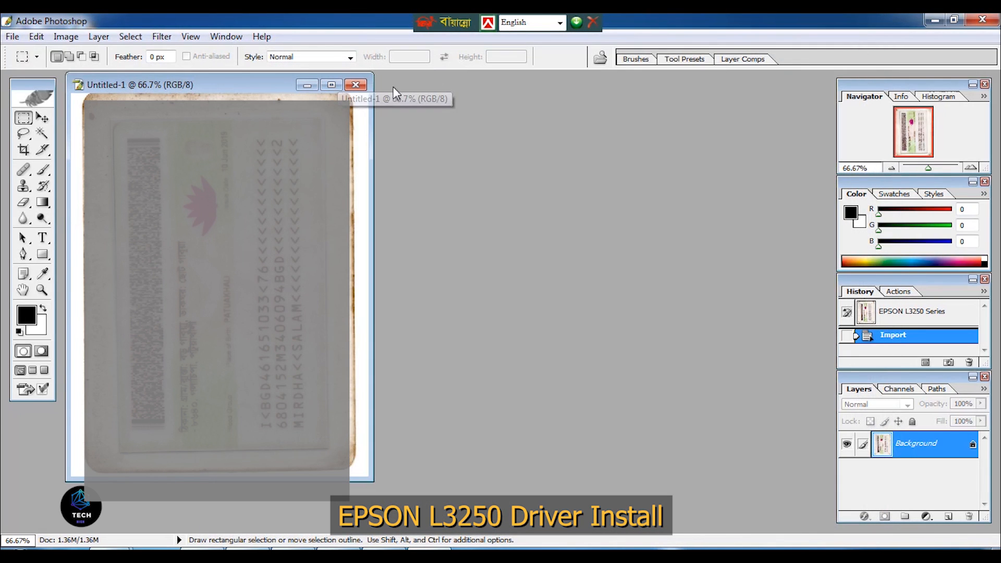
- Quit Photoshop without saving the scanned document and refresh the desktop
left_click(983, 20)
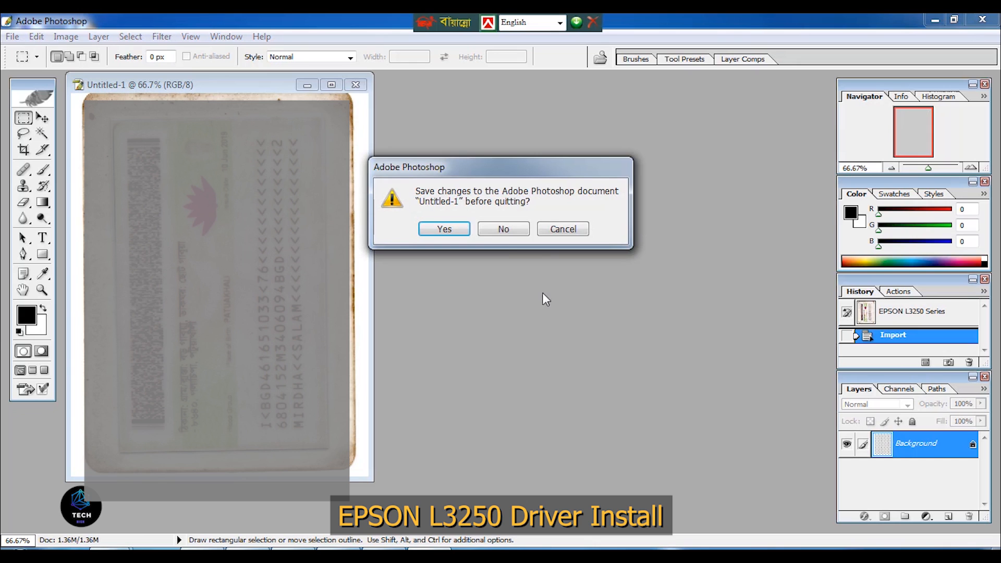
left_click(503, 229)
right_click(308, 170)
left_click(349, 204)
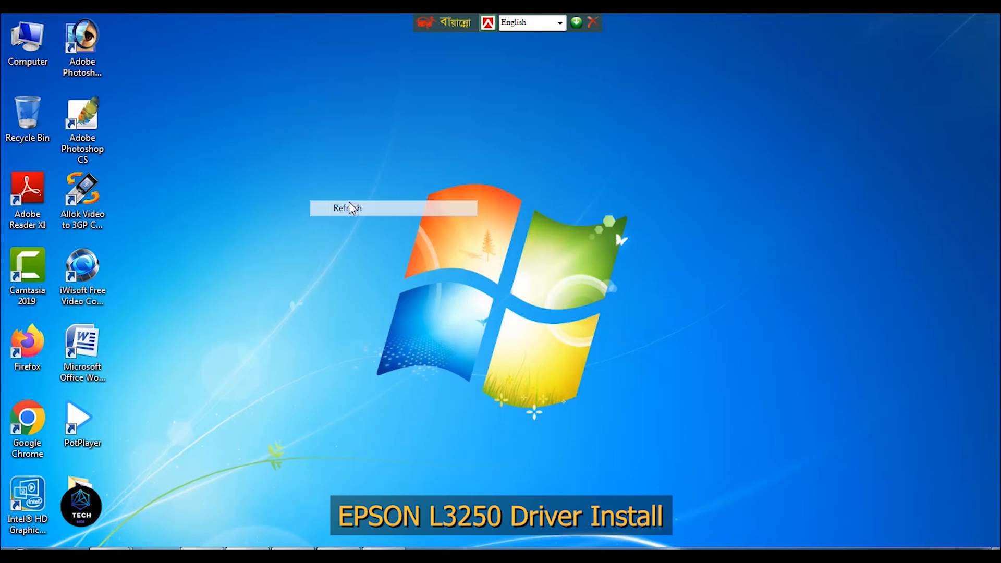
right_click(314, 149)
left_click(347, 188)
- Bring up the Windows Start menu
key("super")
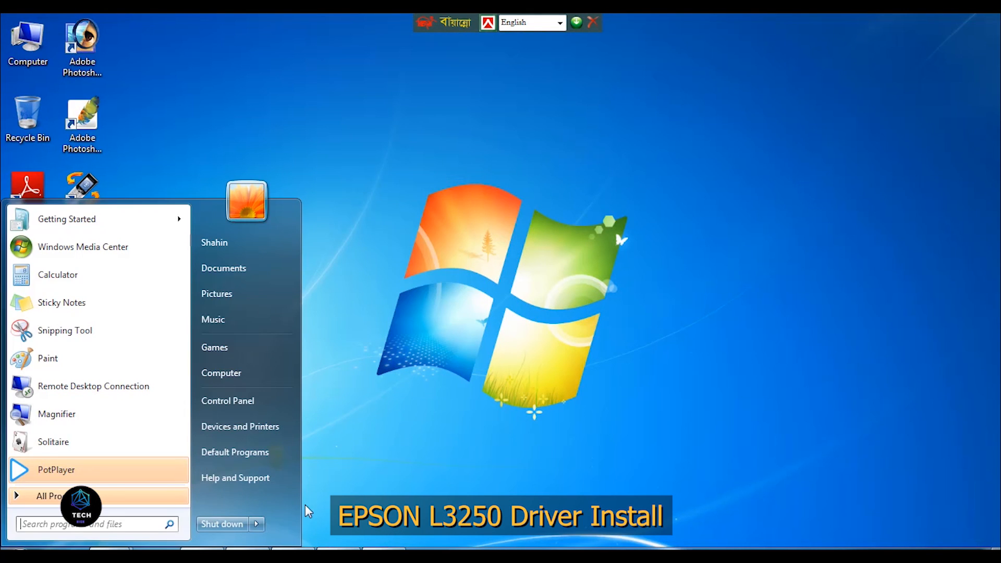